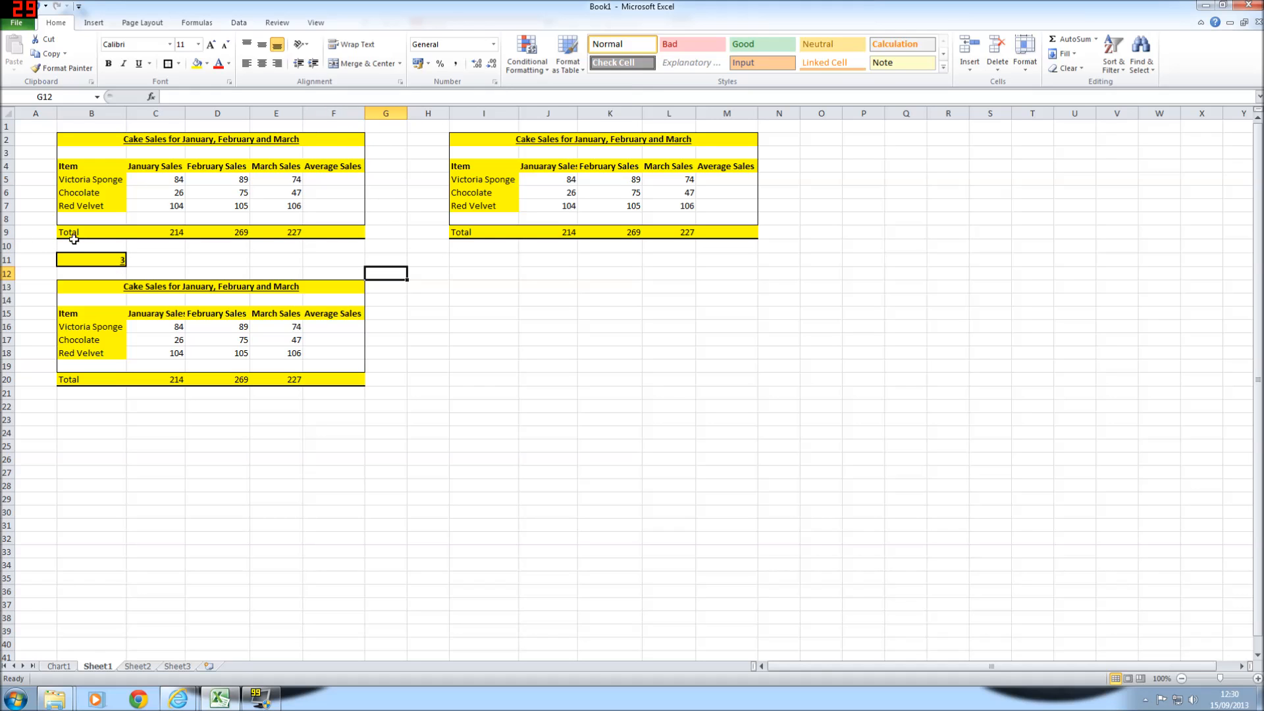
# - Examine the monthly total formulas and the Victoria Sponge sales cells in the first Cake Sales table
pyautogui.click(292, 233)
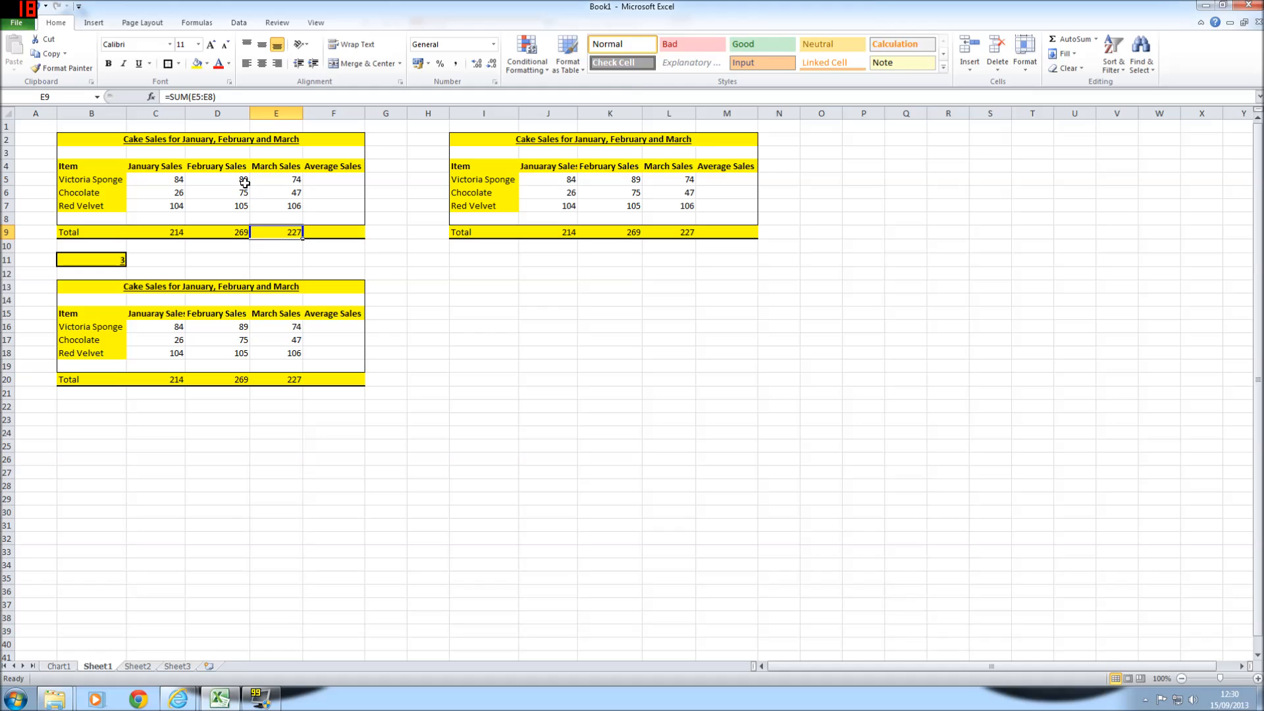
pyautogui.click(231, 231)
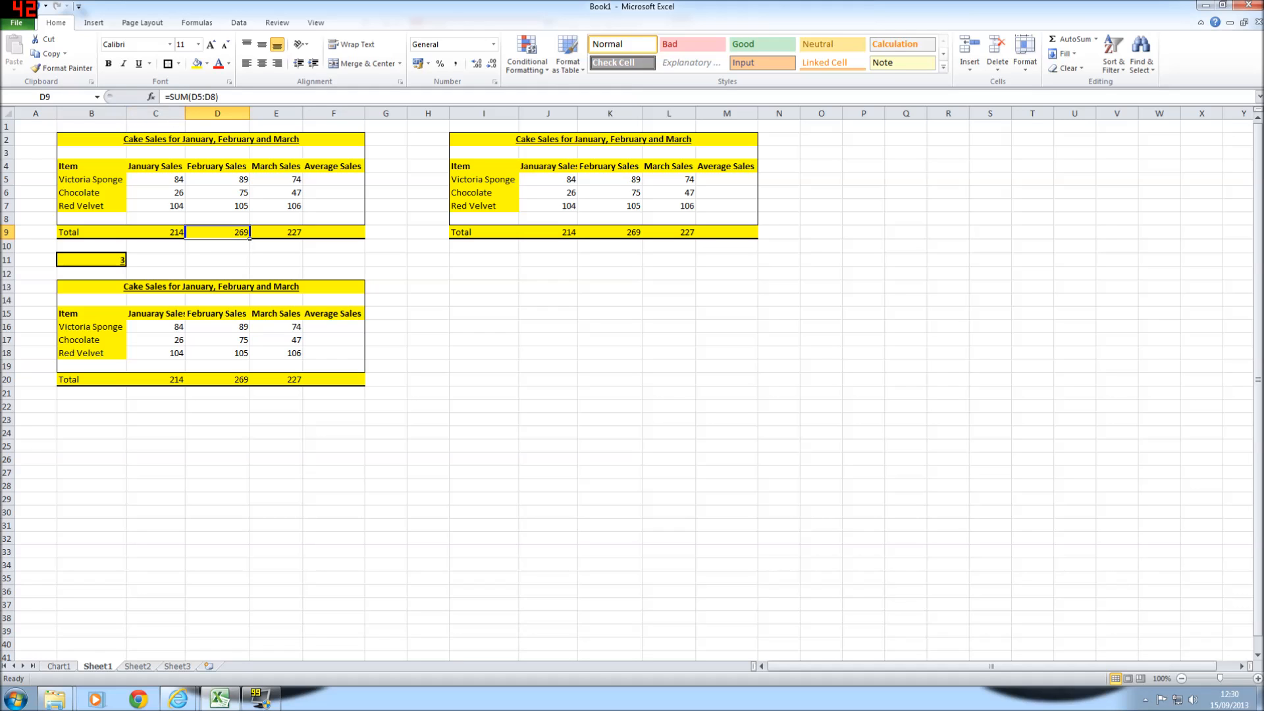
pyautogui.click(176, 229)
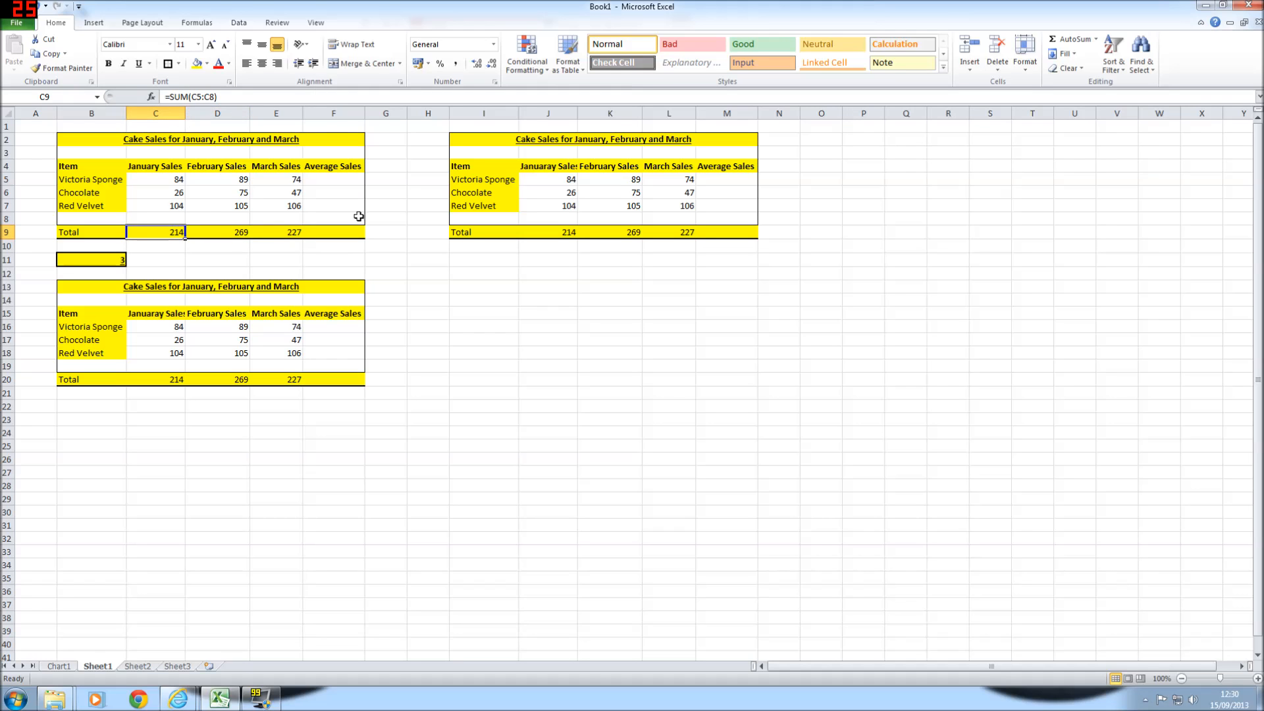
pyautogui.click(346, 234)
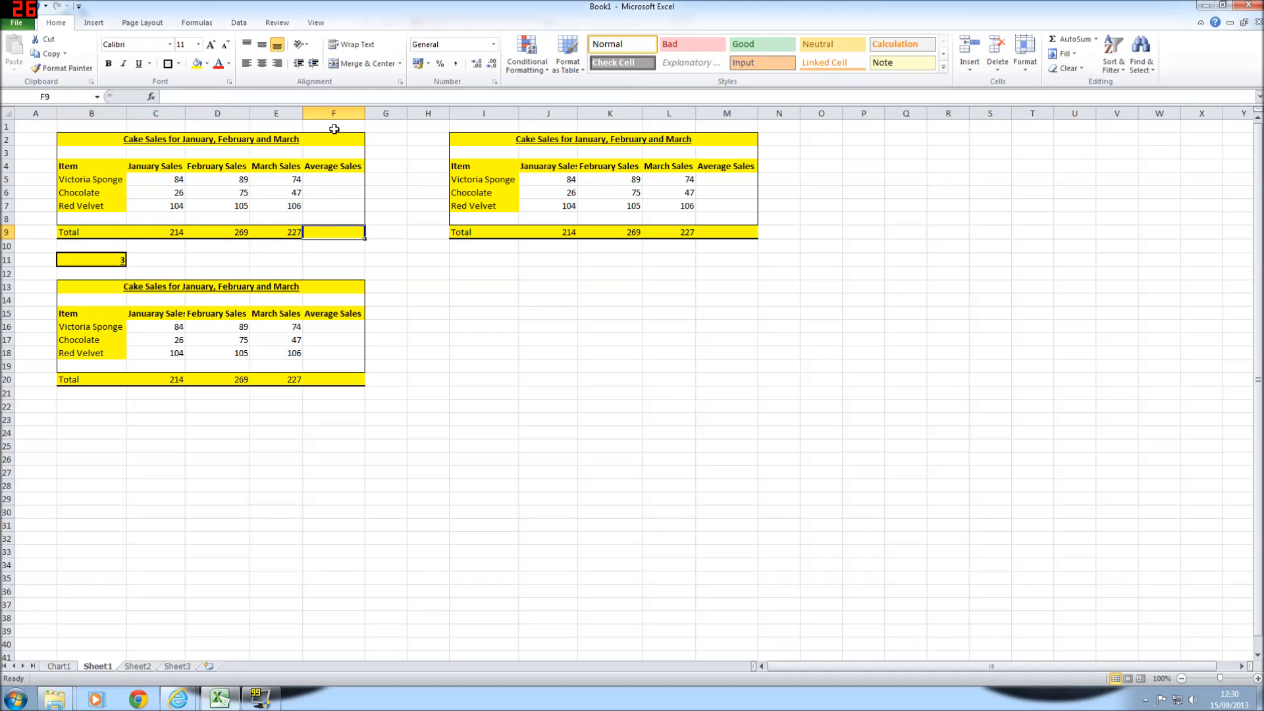
pyautogui.click(343, 181)
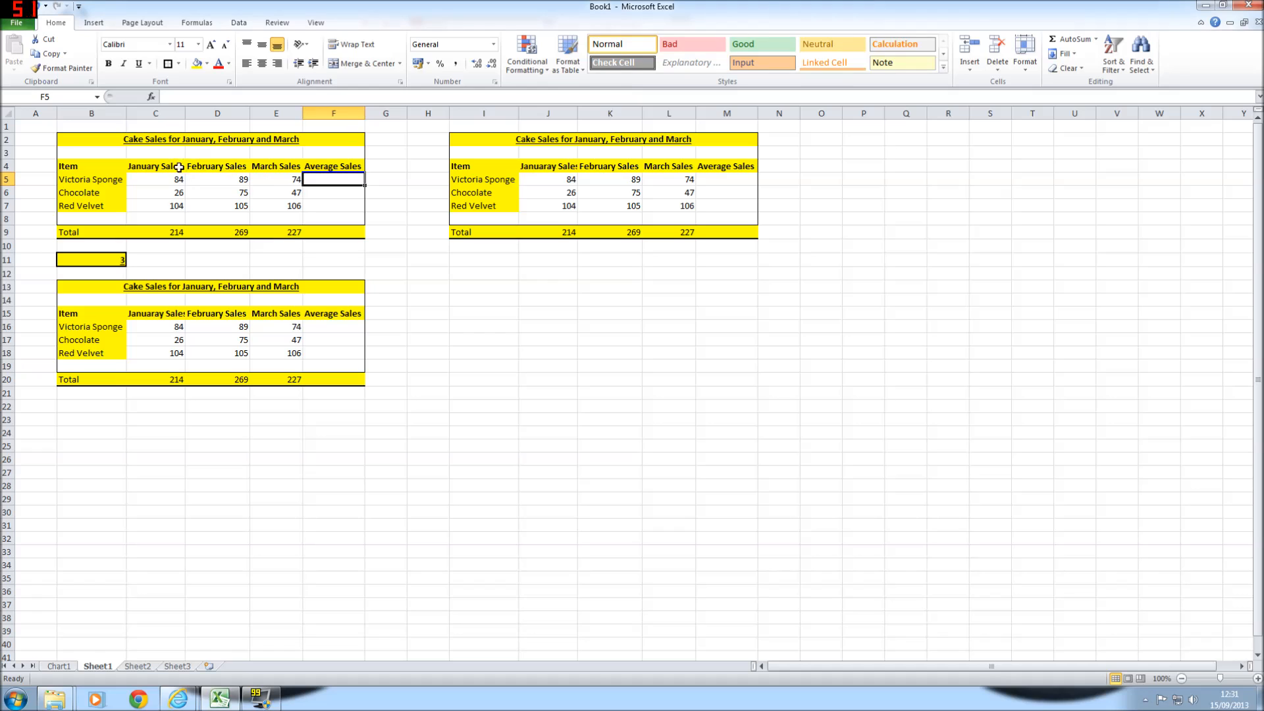
pyautogui.click(156, 179)
pyautogui.click(221, 177)
pyautogui.click(278, 178)
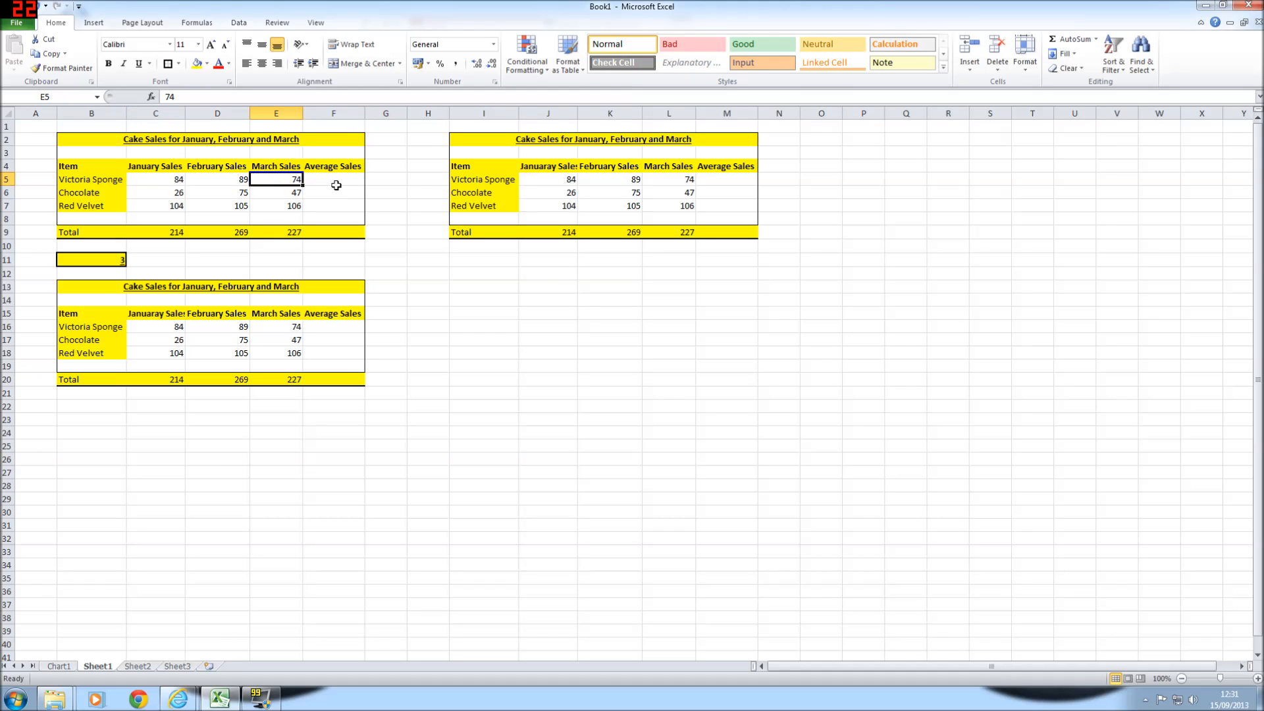
# - Enter the formula =(C5+D5+E5)/B11 in F5 as the Victoria Sponge average in the first table
pyautogui.click(327, 180)
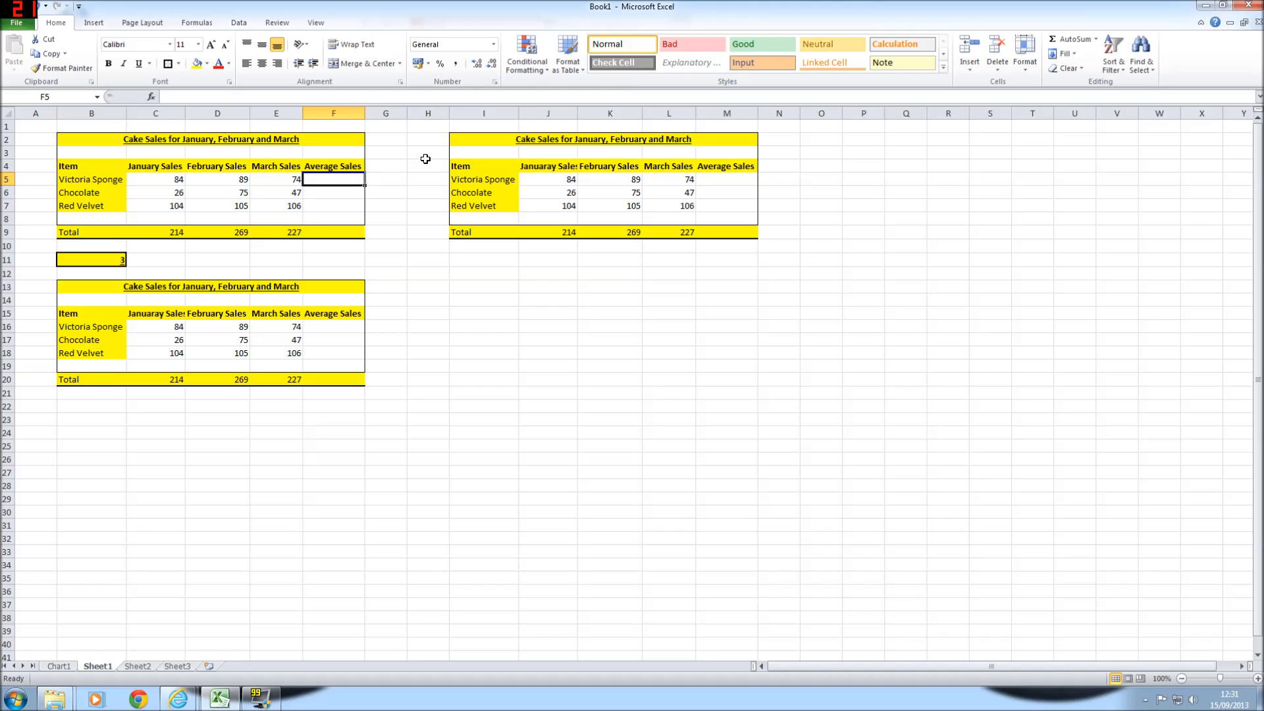
pyautogui.write('=')
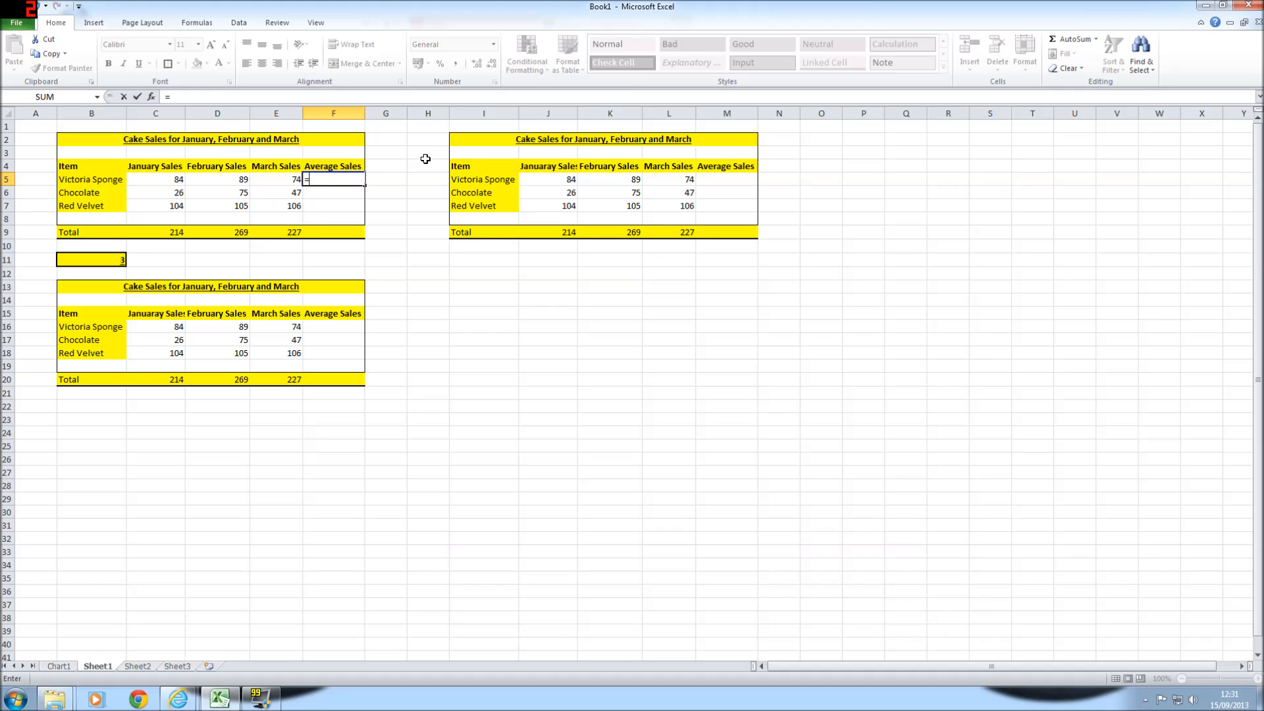
pyautogui.write('(')
pyautogui.write('C5+D5')
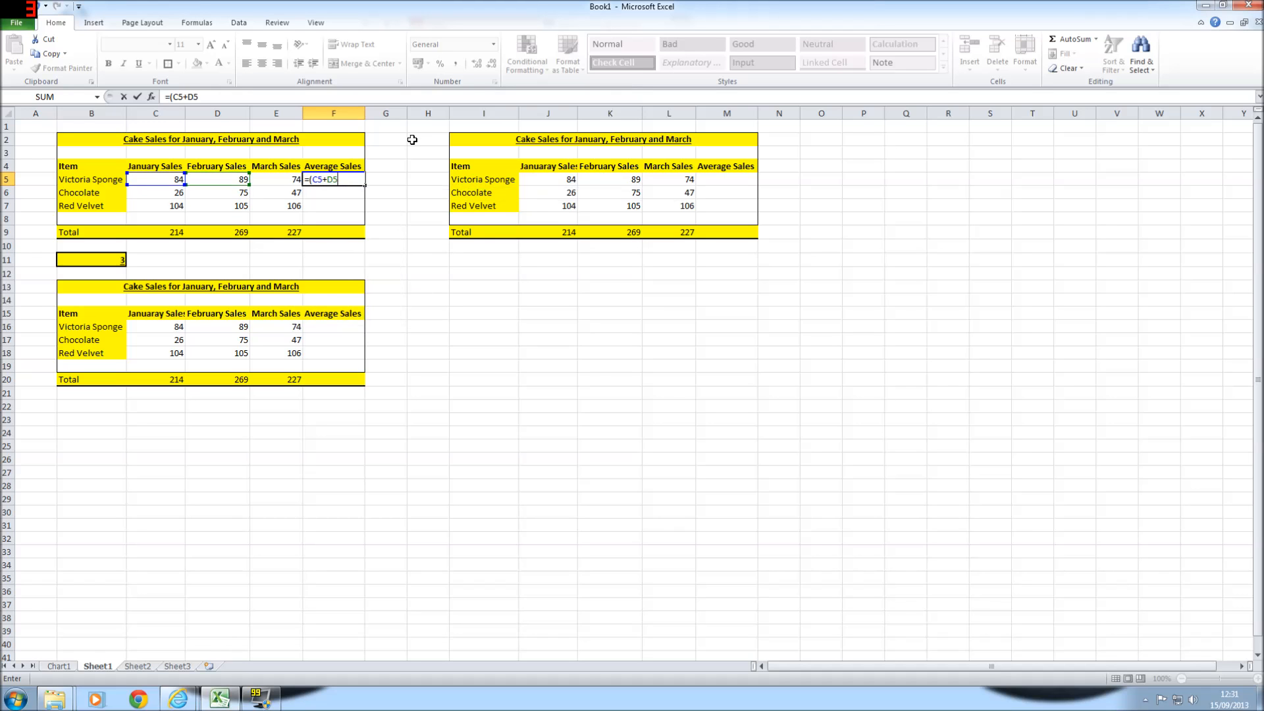
pyautogui.write('+')
pyautogui.write('E')
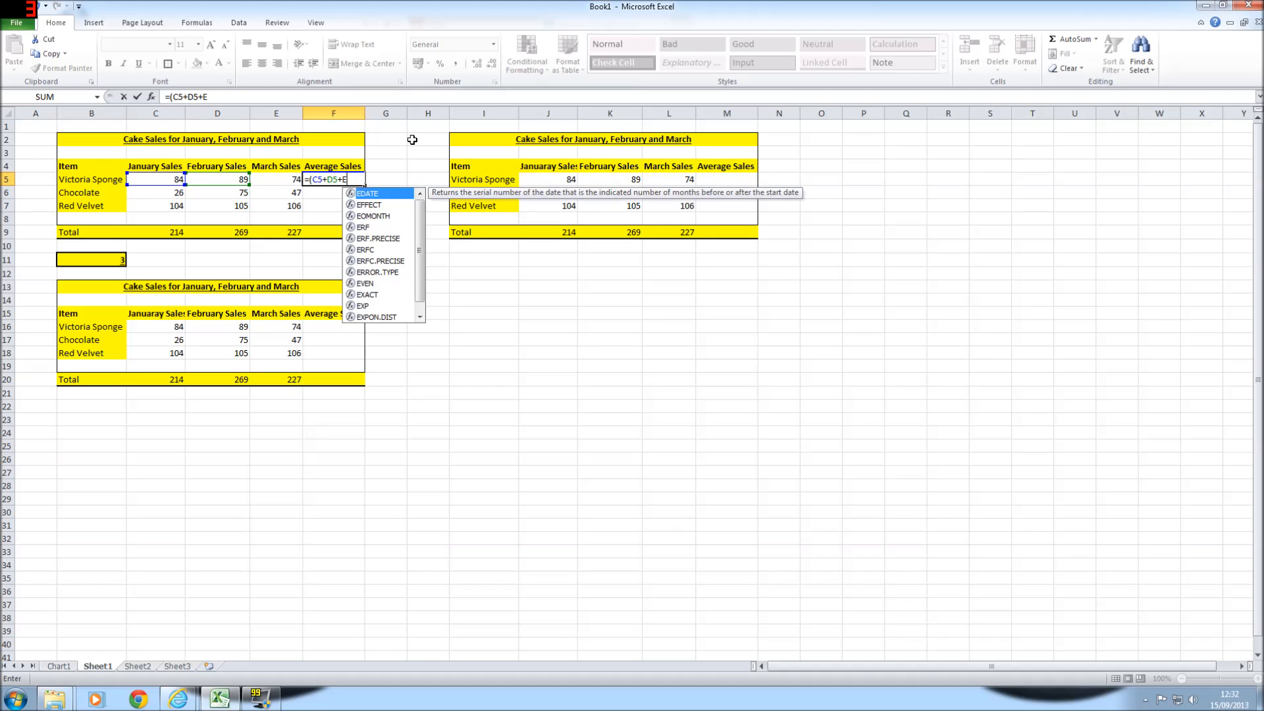
pyautogui.write('5)/')
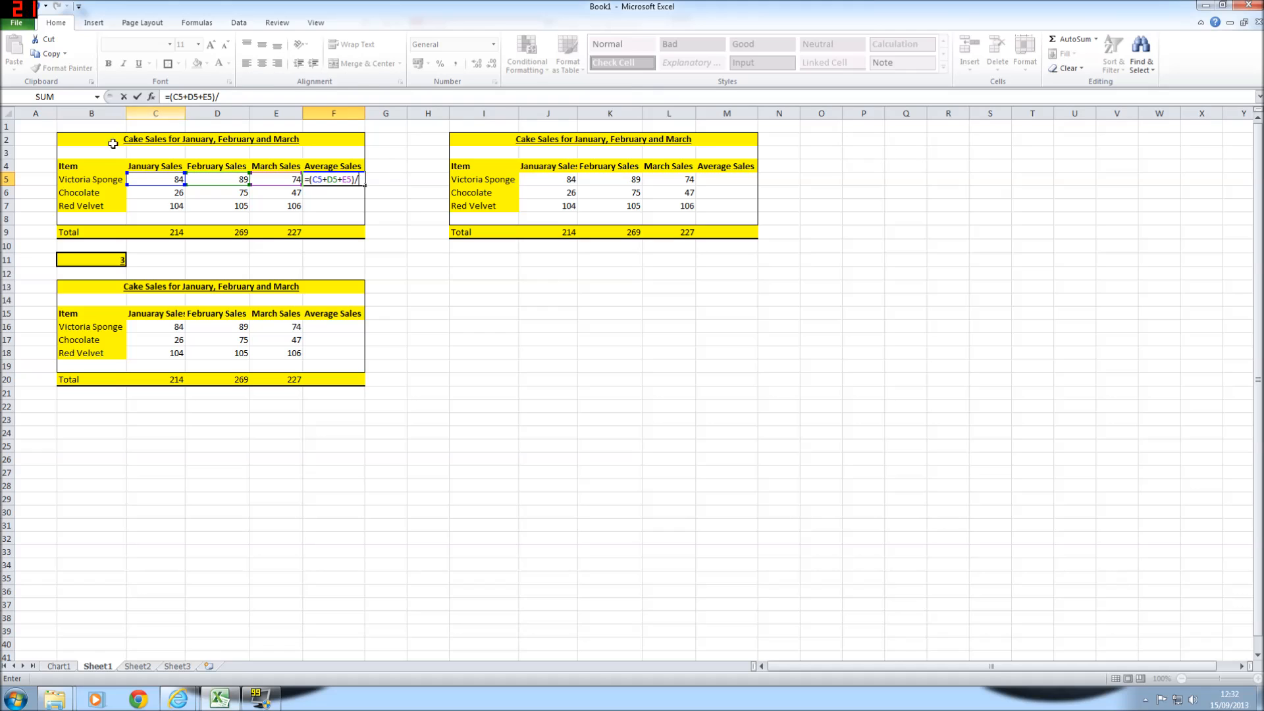
pyautogui.click(89, 264)
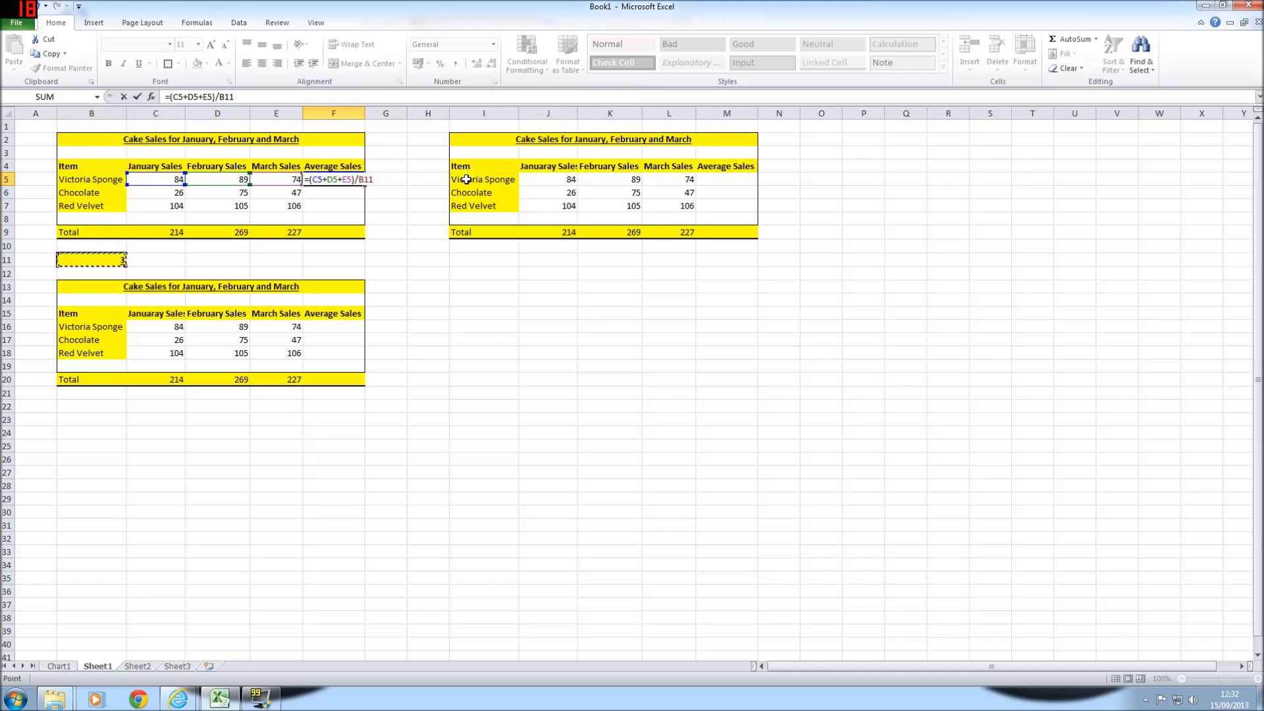
pyautogui.press('Return')
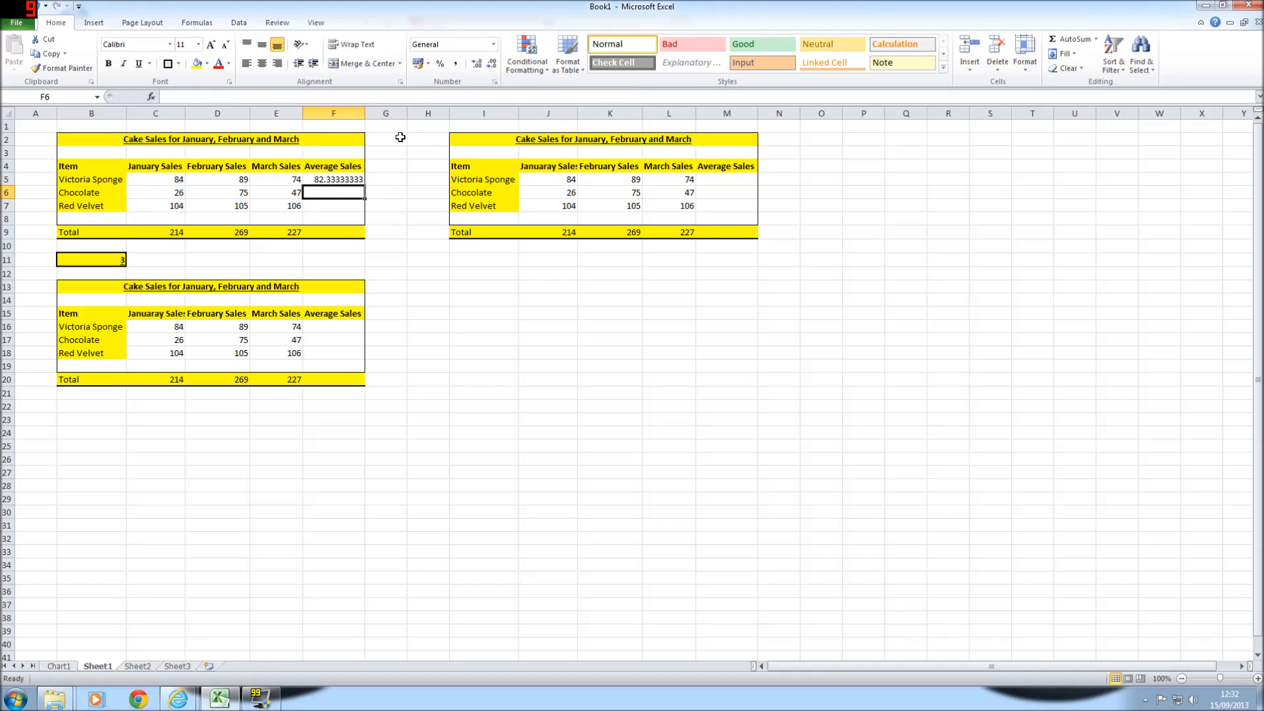
# - Fill the average formula from F5 down to the Chocolate and Red Velvet rows
pyautogui.click(330, 180)
pyautogui.moveTo(366, 184); pyautogui.dragTo(366, 212)
pyautogui.click(394, 248)
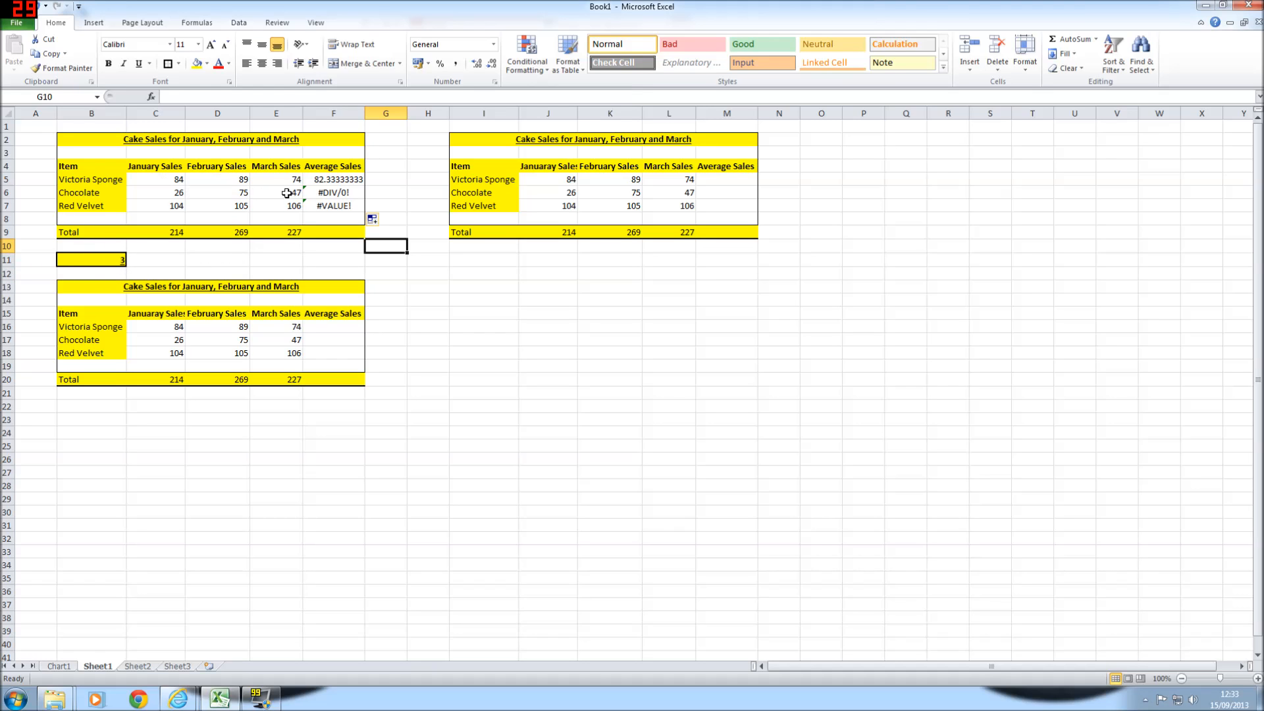
# - Check which divisor cells the copied average formulas in F5:F7 refer to
pyautogui.click(93, 272)
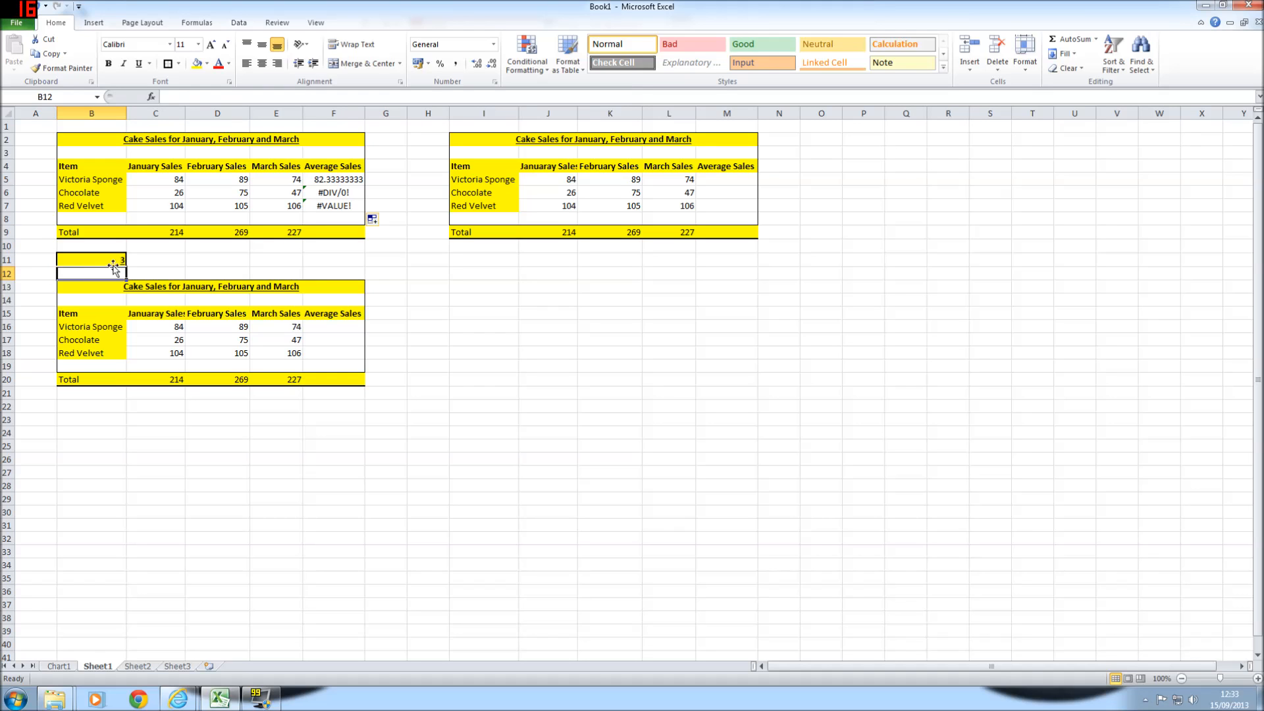
pyautogui.click(327, 208)
pyautogui.click(100, 284)
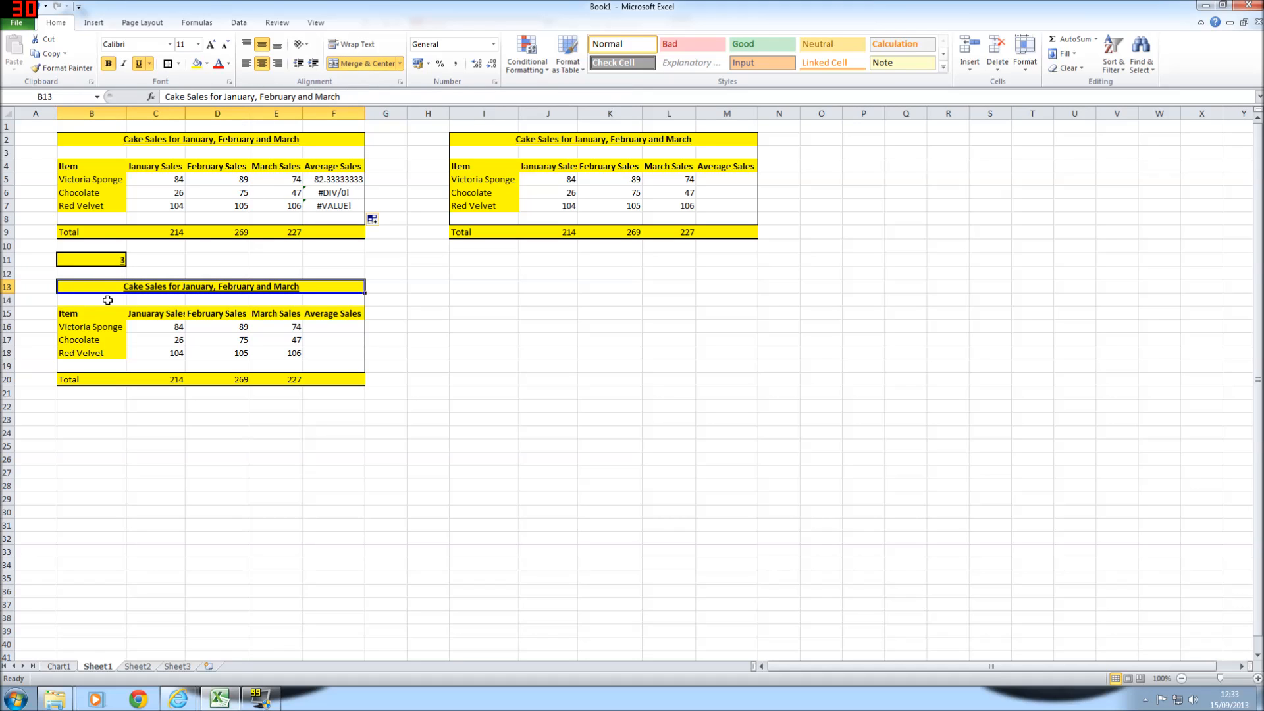
pyautogui.click(210, 262)
pyautogui.click(354, 192)
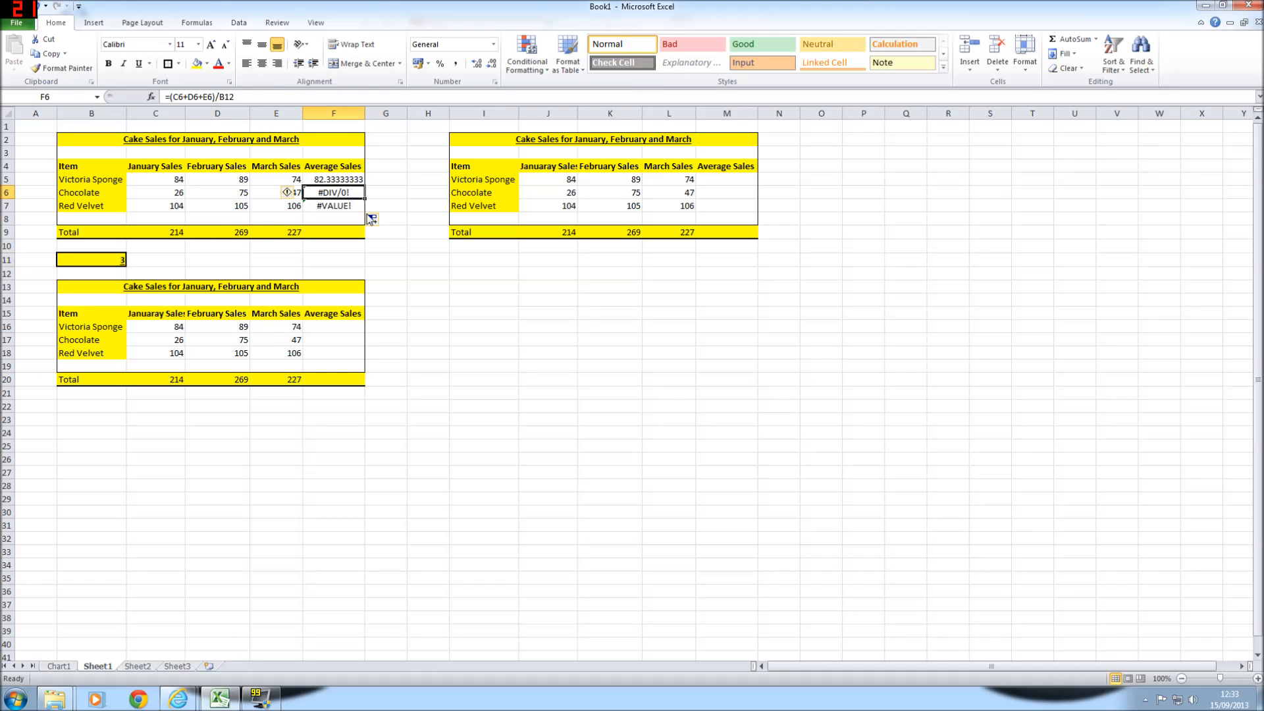
pyautogui.click(324, 179)
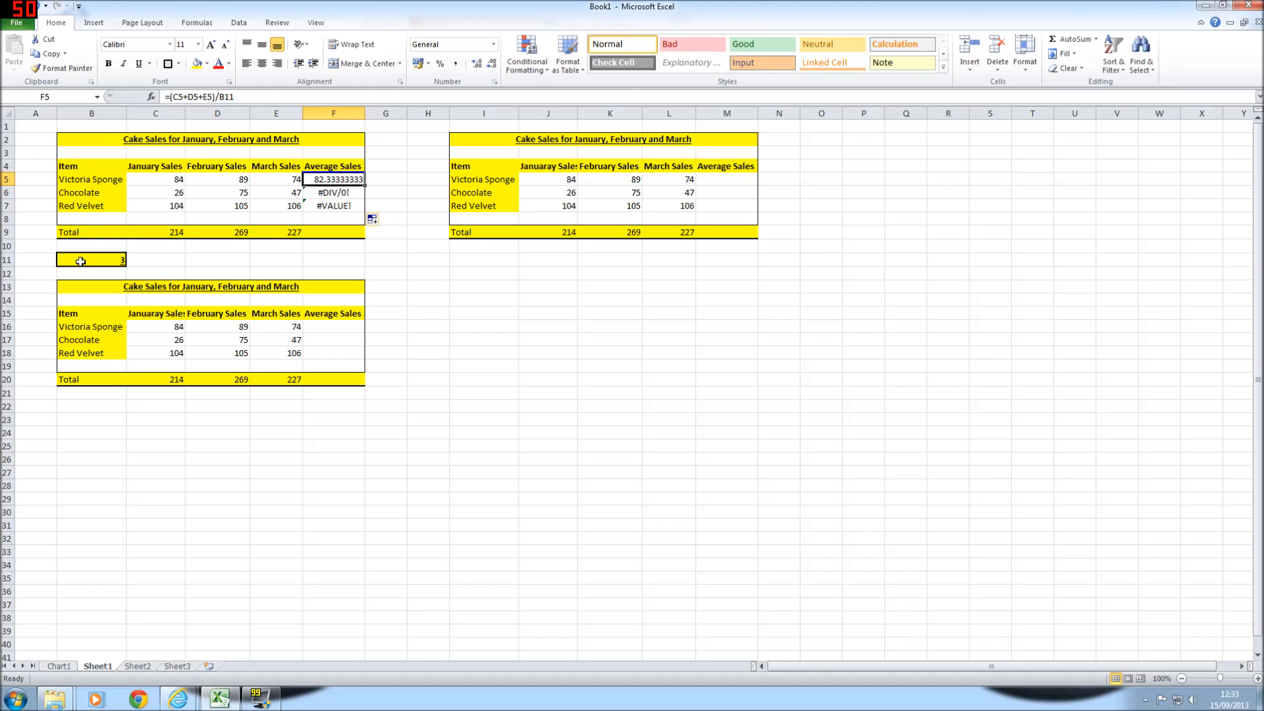
# - Delete the copied average formulas from F6 and F7
pyautogui.click(342, 193)
pyautogui.press('BackSpace')
pyautogui.press('Return')
pyautogui.press('BackSpace')
pyautogui.click(381, 229)
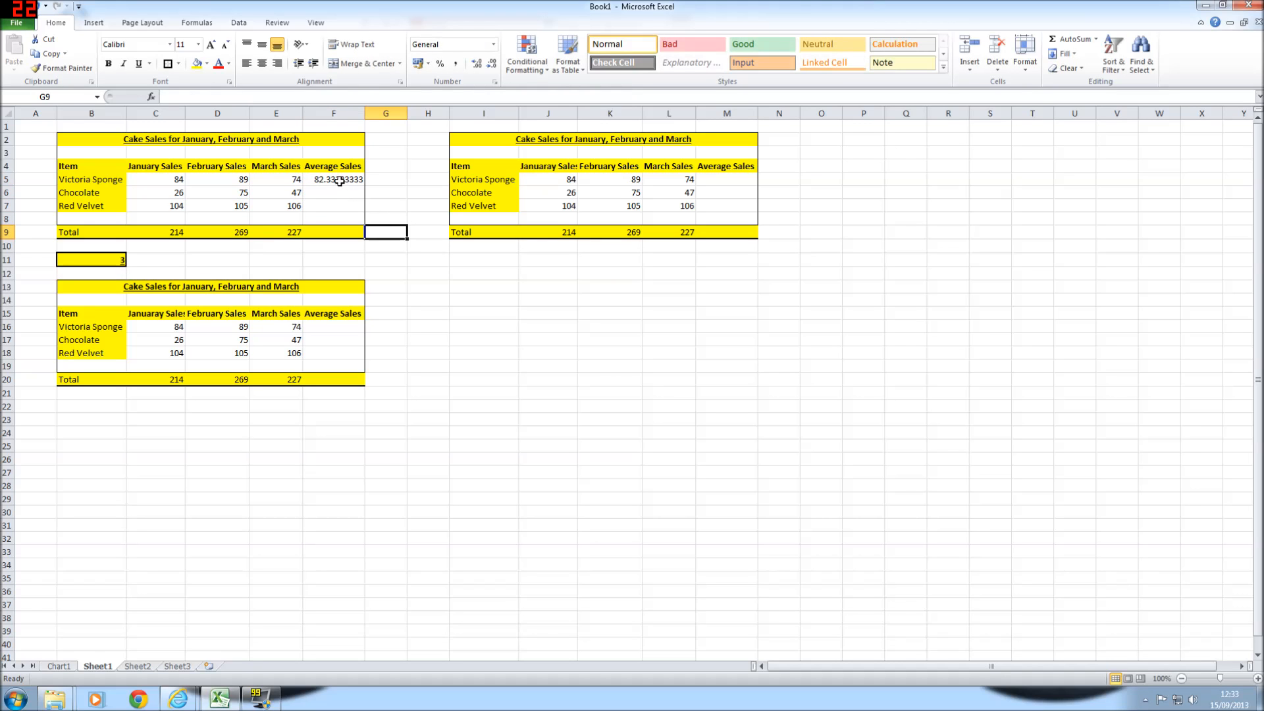
# - Make the divisor reference in the F5 average formula absolute, as $B$11
pyautogui.click(326, 180)
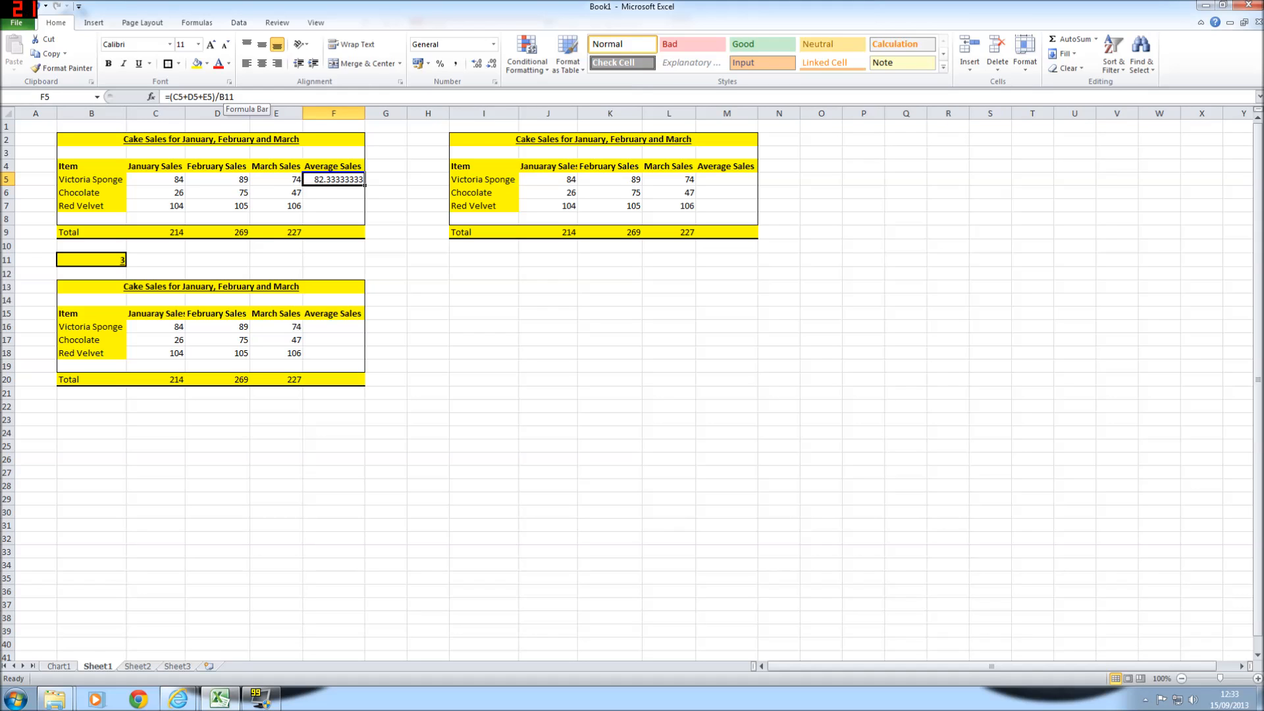
pyautogui.click(219, 97)
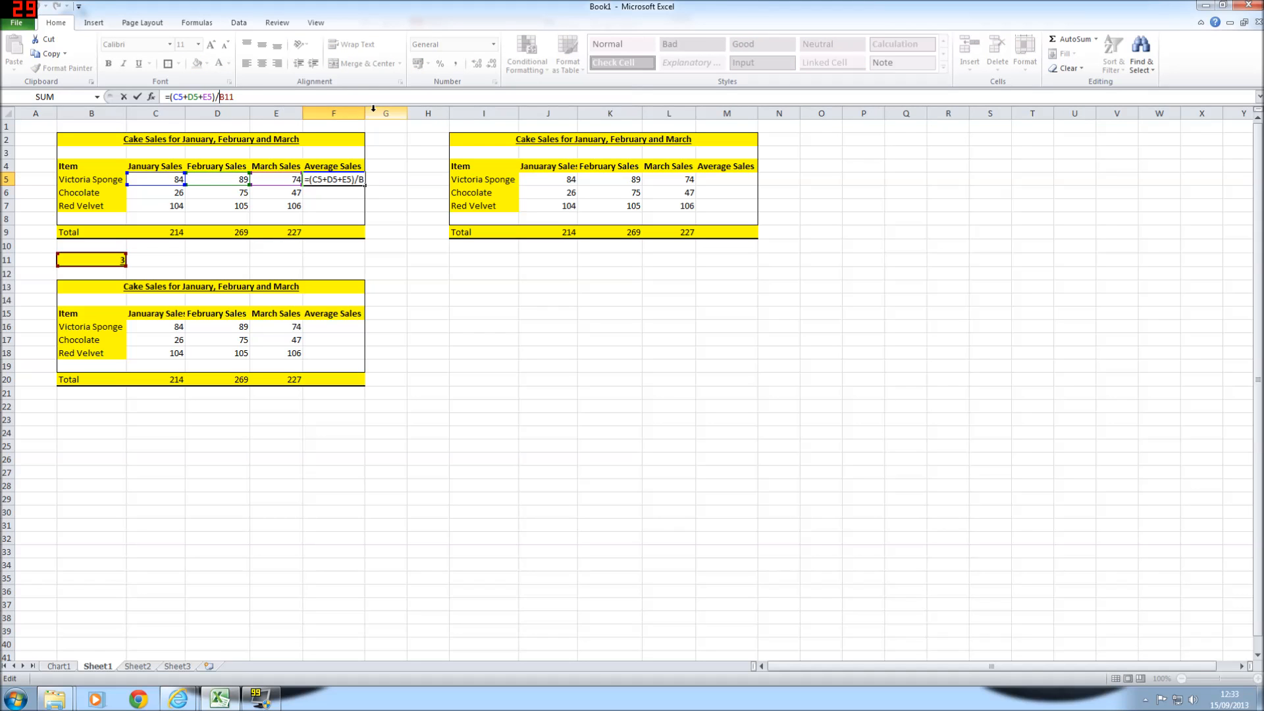
pyautogui.press('F4')
pyautogui.press('Return')
# - Fill the F5 formula with its absolute divisor down through F7
pyautogui.click(338, 181)
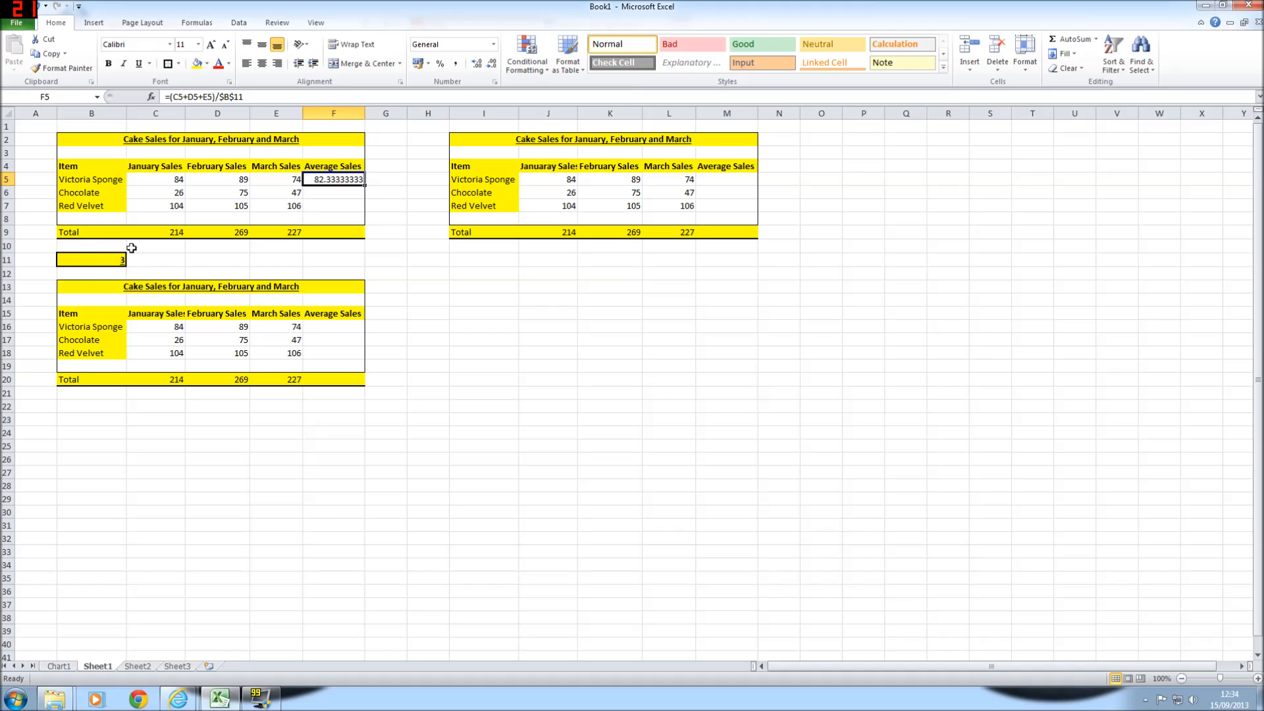
pyautogui.moveTo(365, 187); pyautogui.dragTo(366, 210)
pyautogui.click(381, 205)
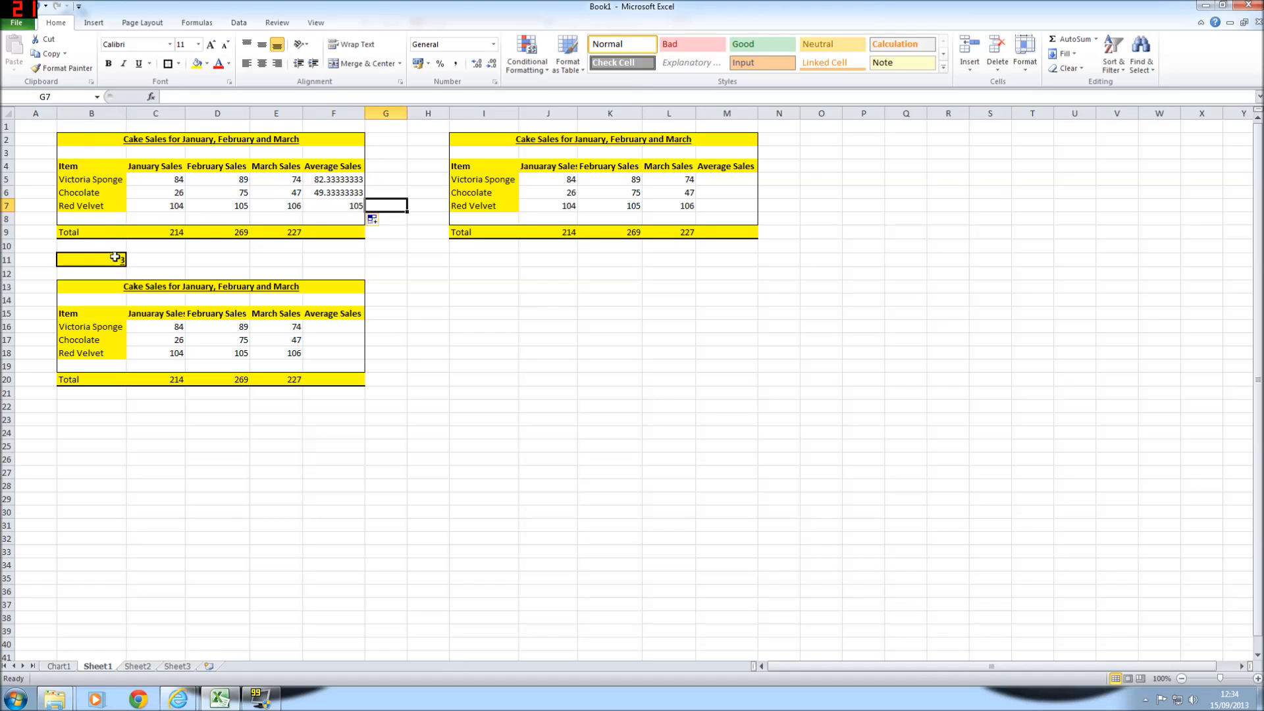
pyautogui.click(415, 245)
# - Total the first table's Average Sales column in F9 with AutoSum
pyautogui.click(336, 233)
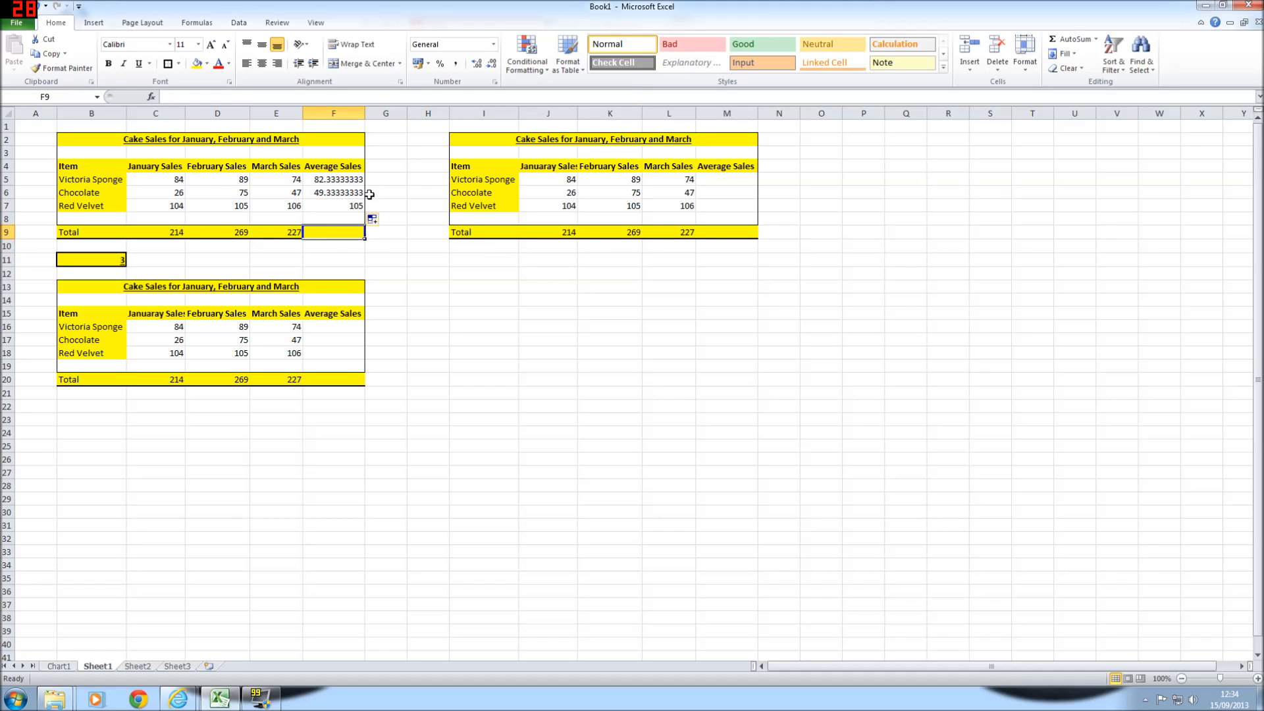
pyautogui.moveTo(349, 185); pyautogui.dragTo(343, 234)
pyautogui.click(1071, 39)
pyautogui.click(435, 343)
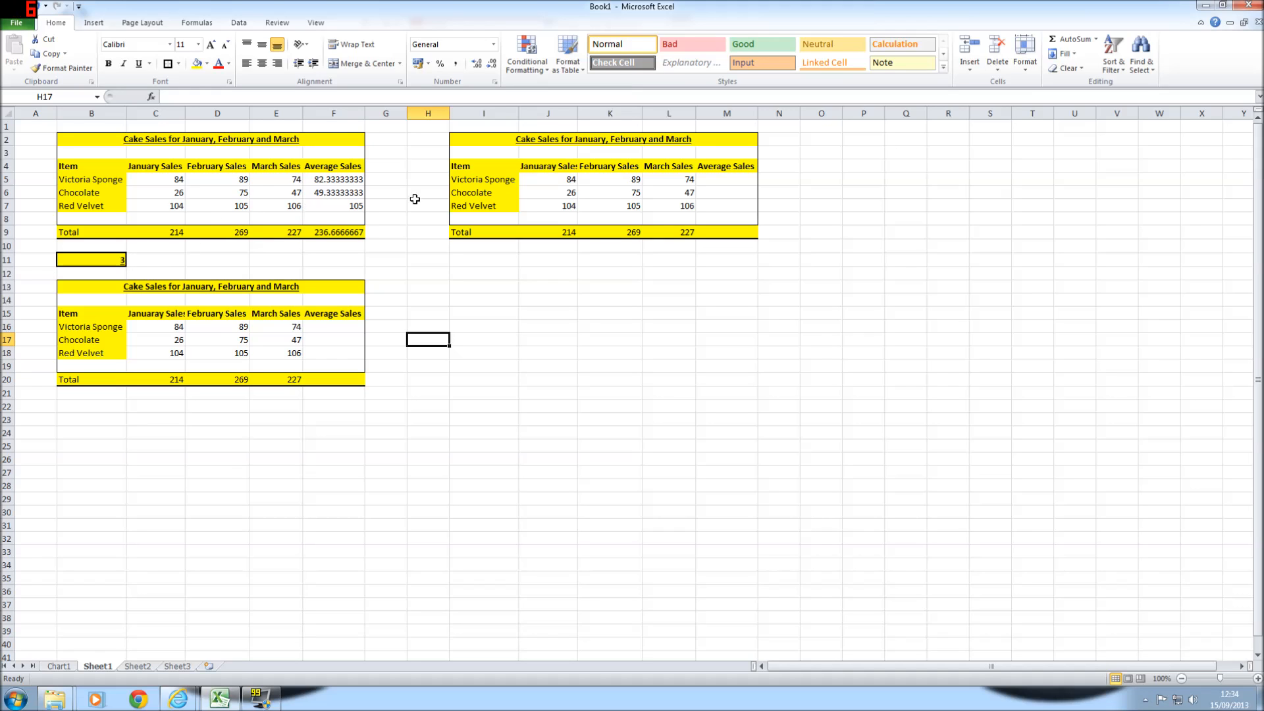
# - Enter =average(J5:L5) in M5 as the Victoria Sponge average in the second table
pyautogui.moveTo(735, 182); pyautogui.dragTo(735, 191)
pyautogui.click(732, 185)
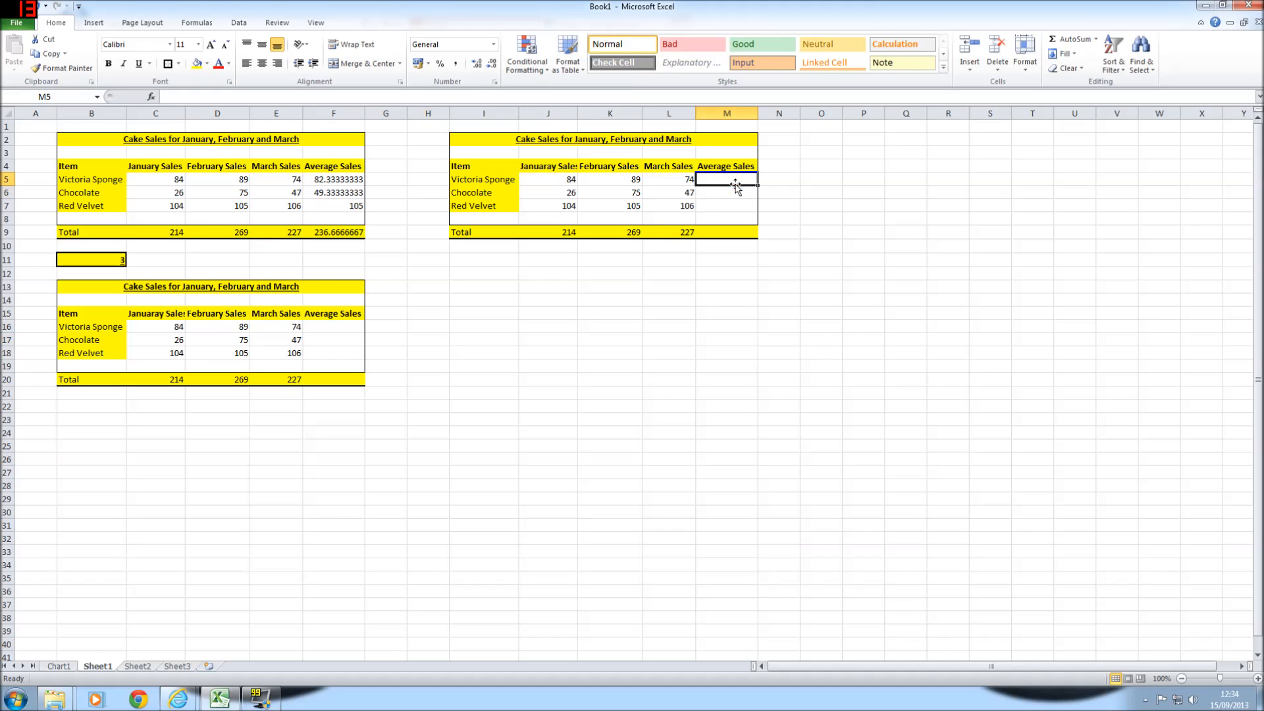
pyautogui.write('=')
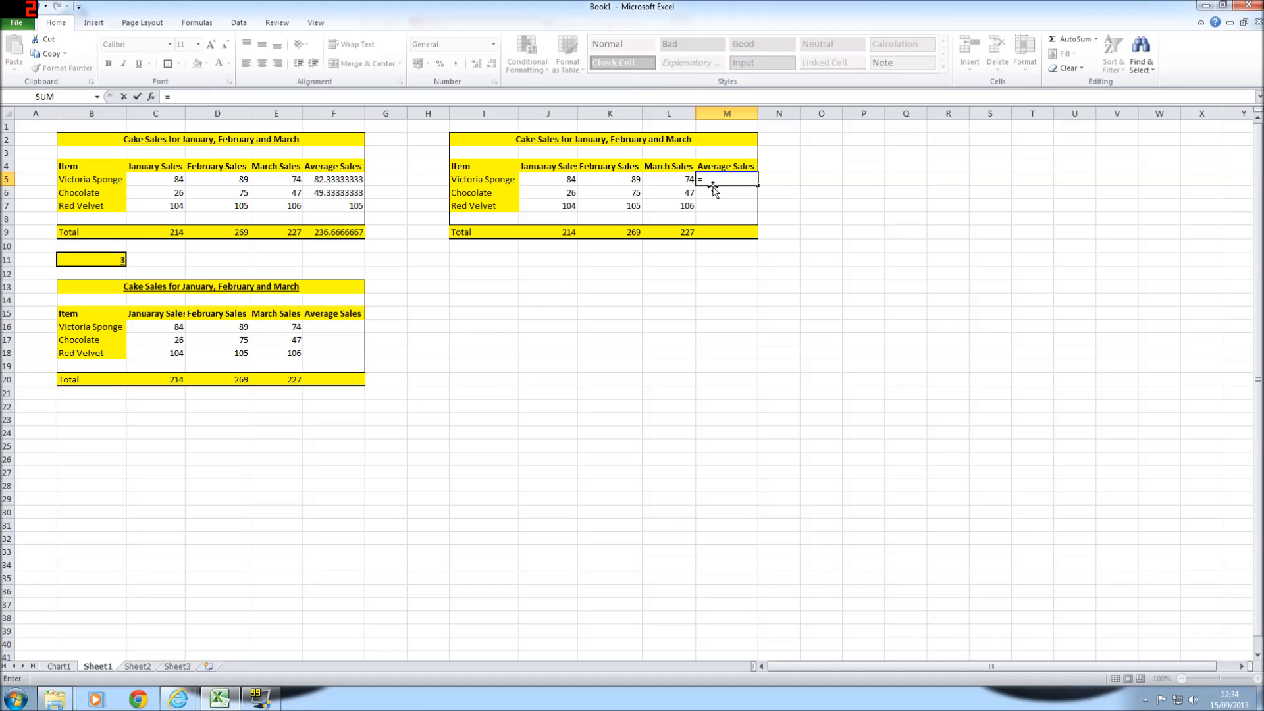
pyautogui.write('a')
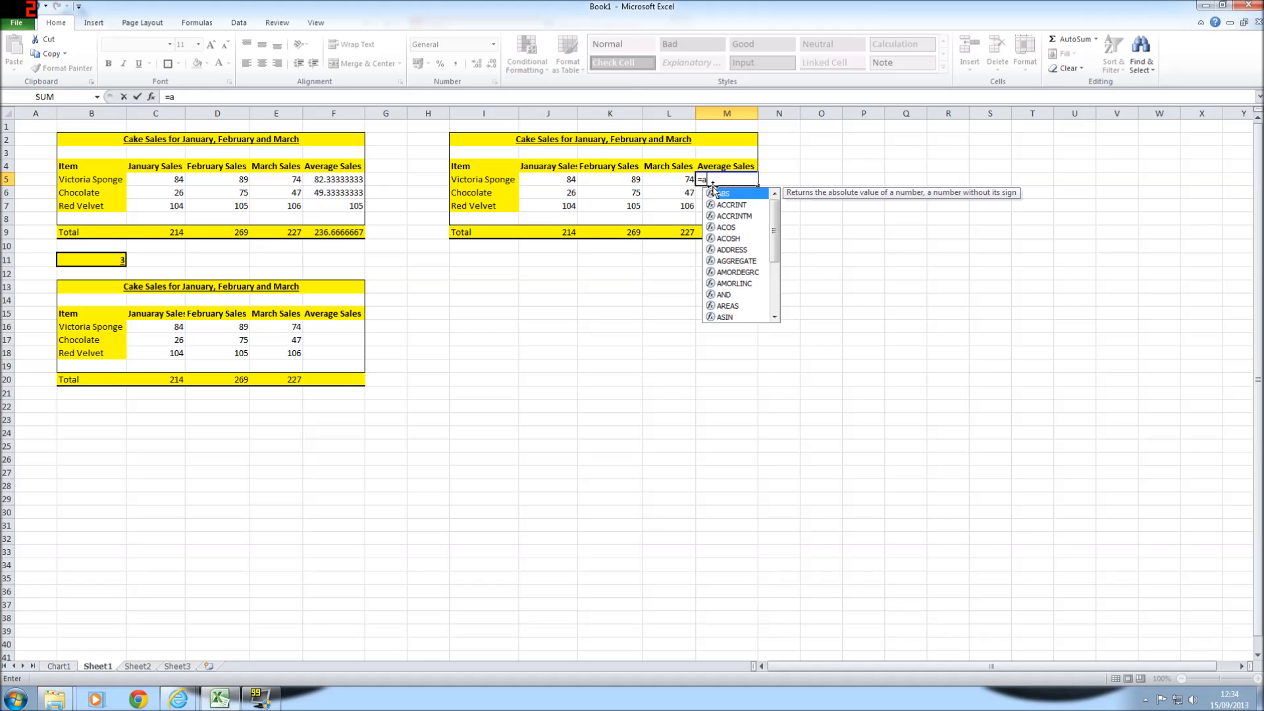
pyautogui.write('verage')
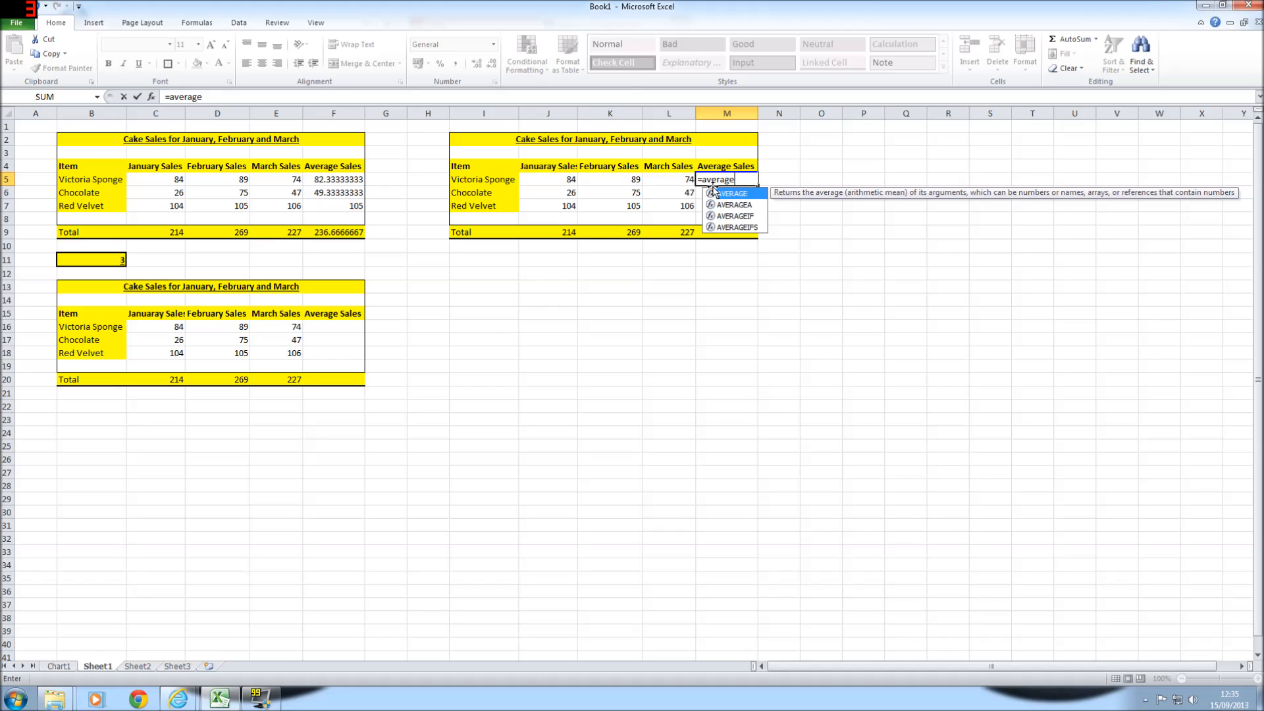
pyautogui.write('(')
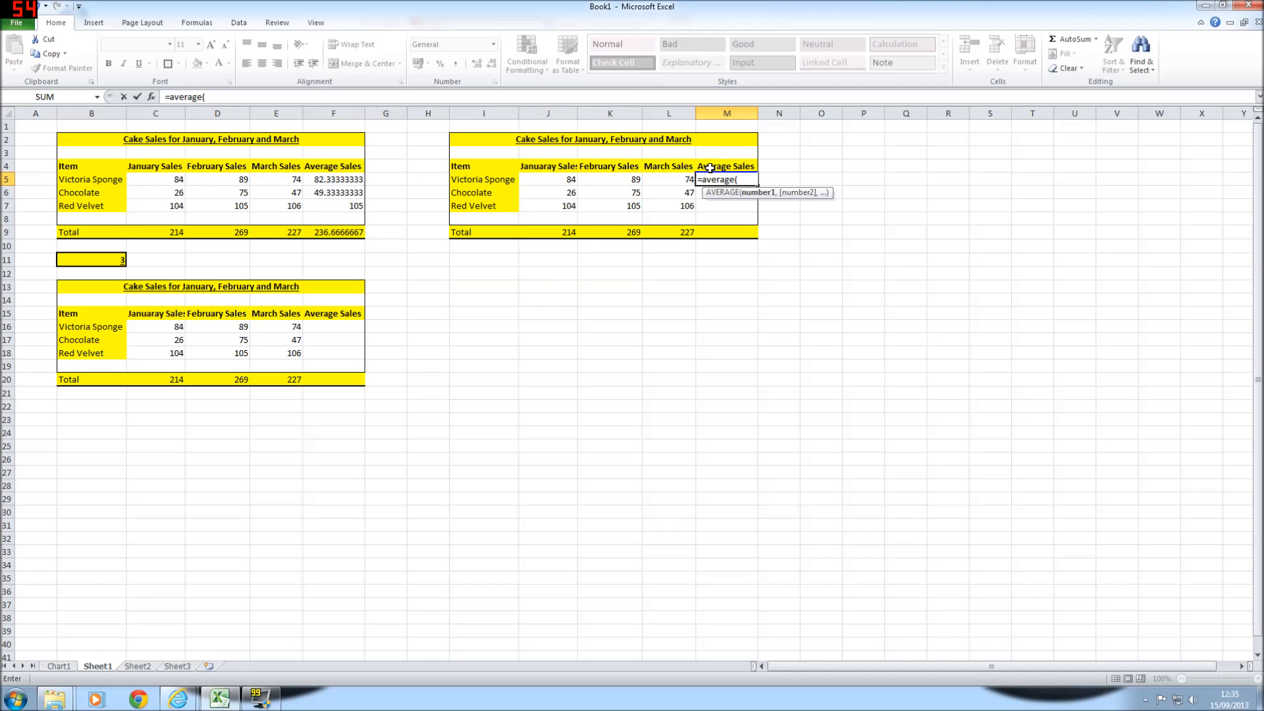
pyautogui.write('5:L5')
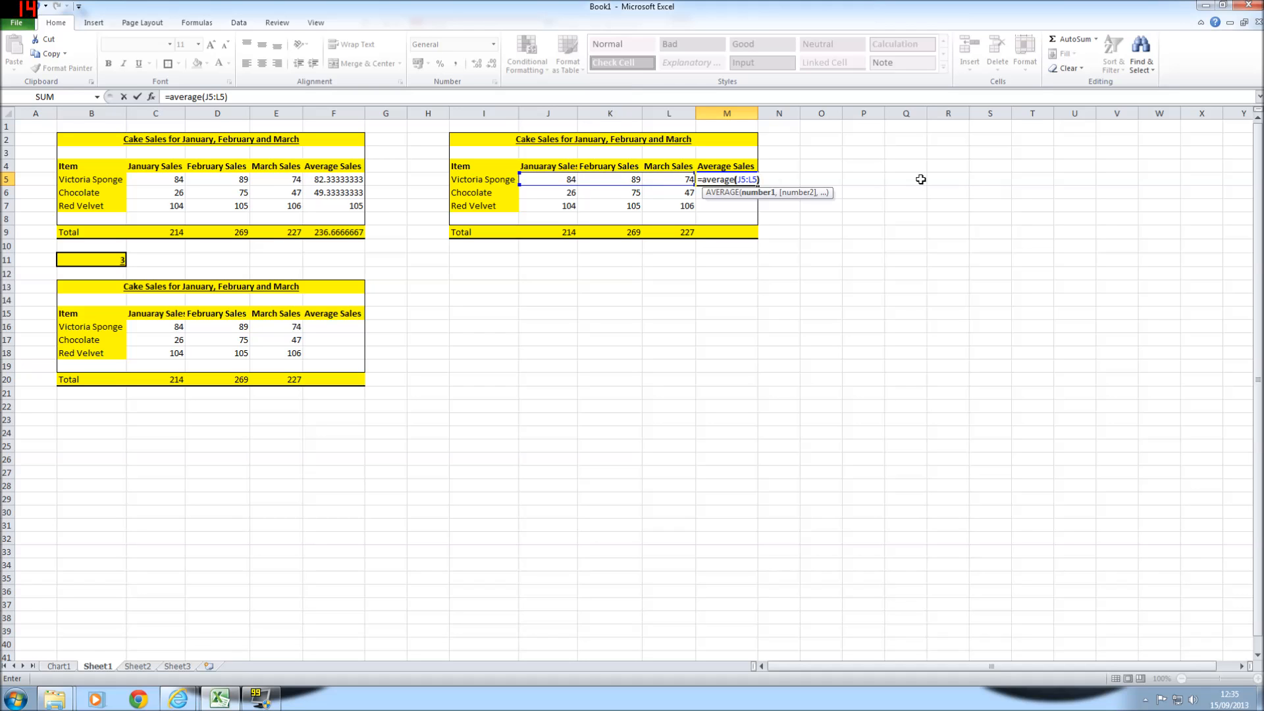
pyautogui.press('Return')
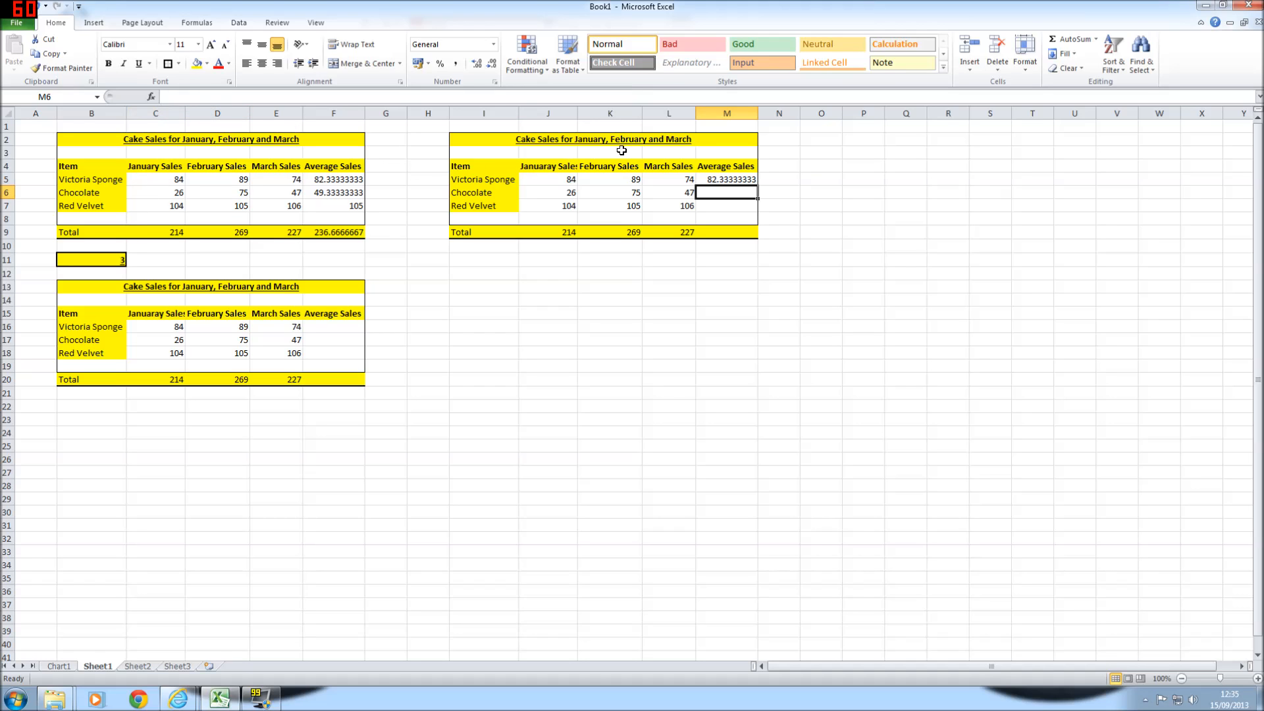
# - Fill the AVERAGE formula from M5 down through M7 for Chocolate and Red Velvet
pyautogui.click(739, 179)
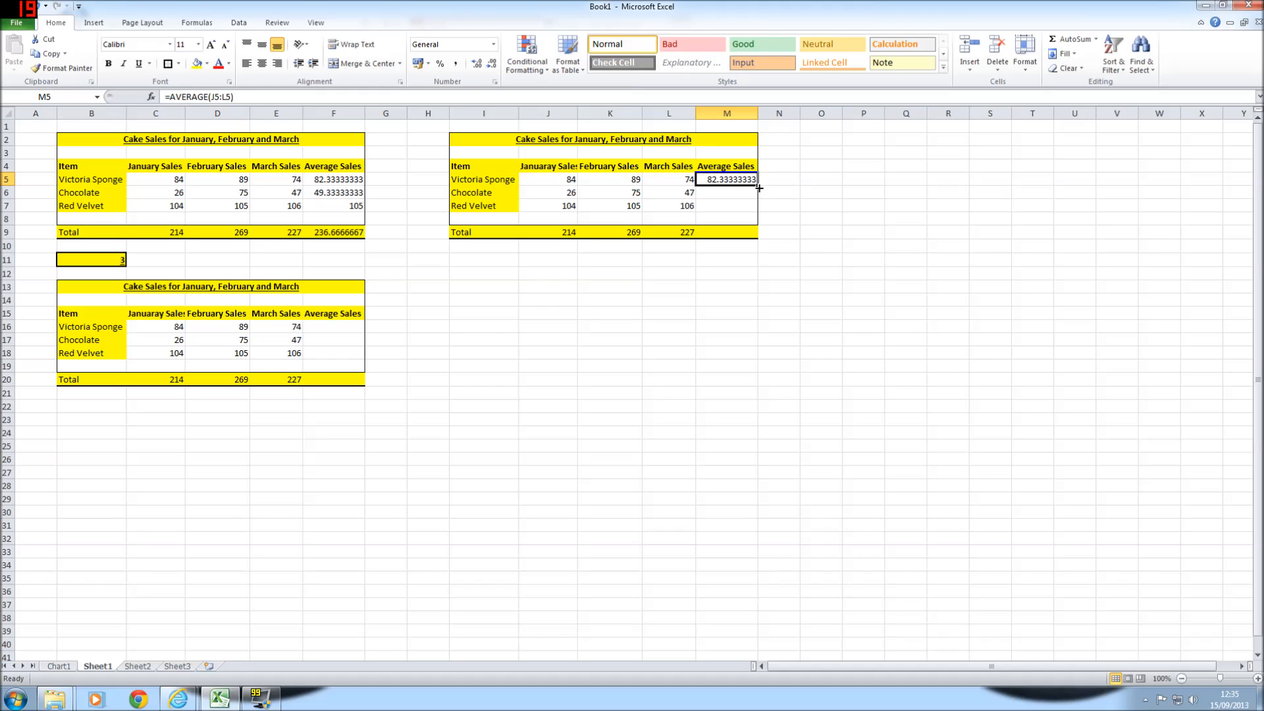
pyautogui.moveTo(759, 188); pyautogui.dragTo(757, 212)
pyautogui.click(794, 204)
# - Total the second table's Average Sales column in M9 with AutoSum
pyautogui.click(724, 230)
pyautogui.moveTo(728, 177); pyautogui.dragTo(726, 231)
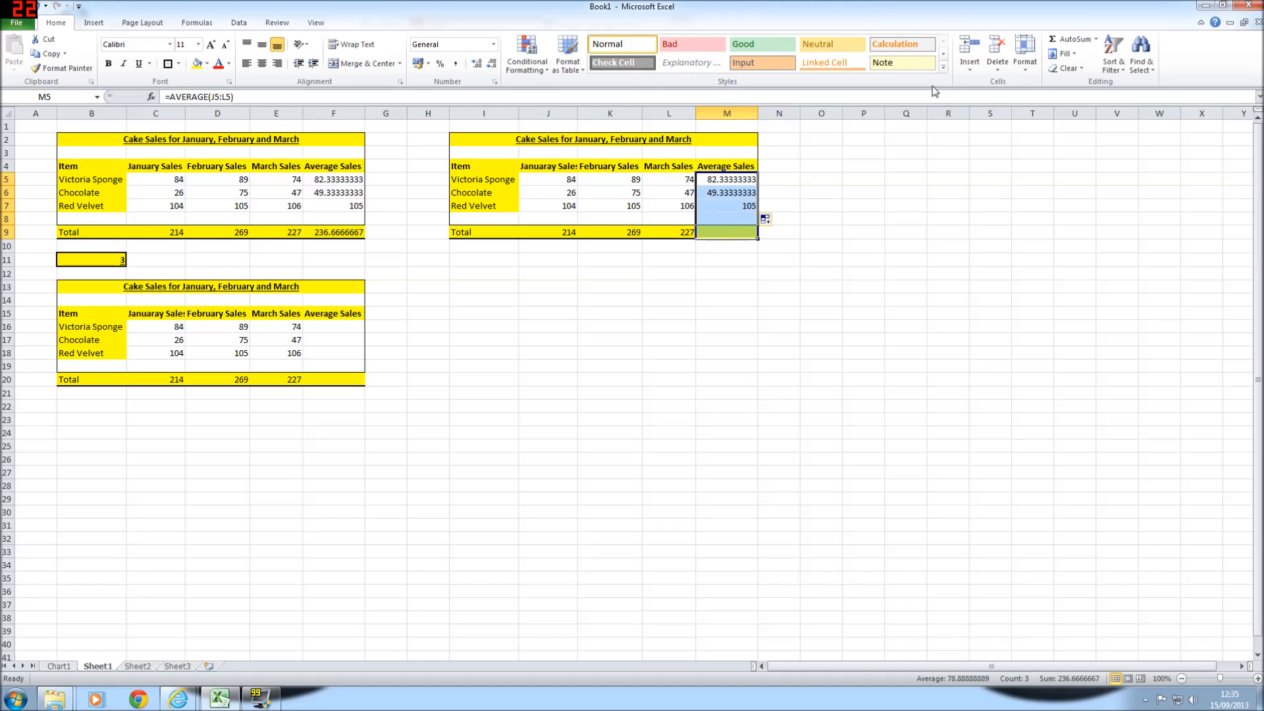
pyautogui.click(1061, 39)
pyautogui.click(553, 295)
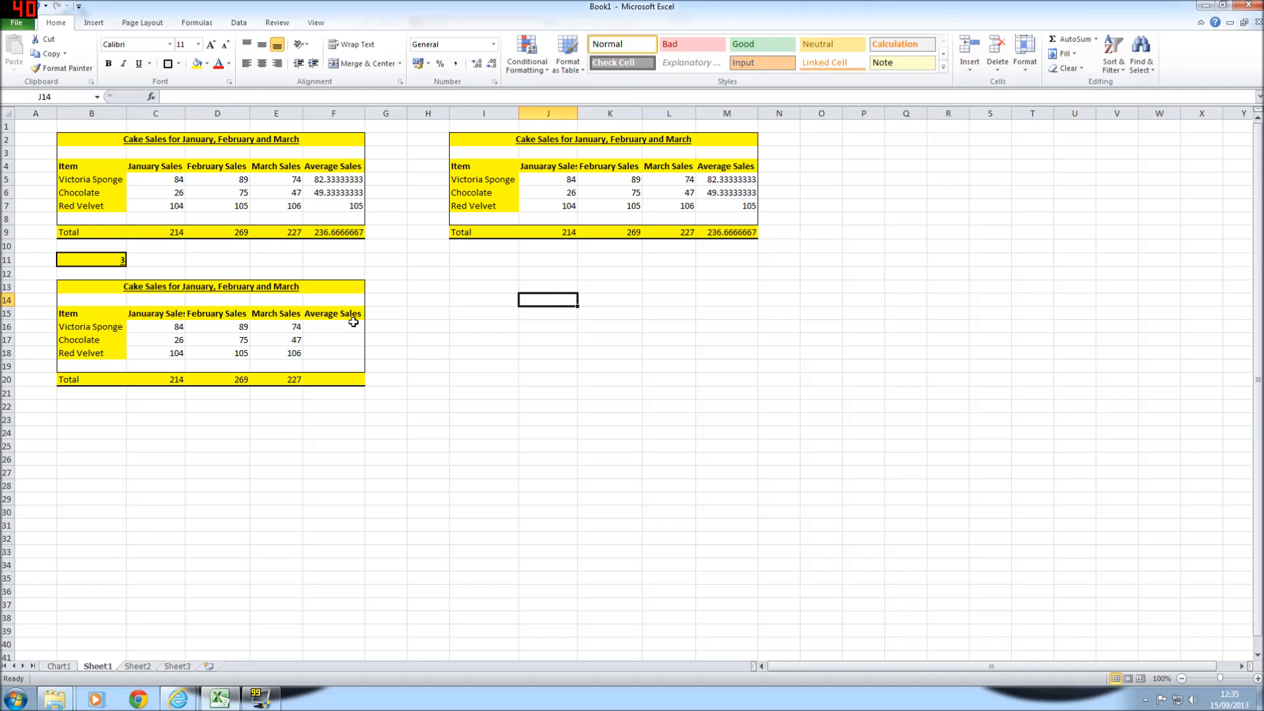
# - Insert the built-in Average function over C16:E16 in F16 for Victoria Sponge in the third table
pyautogui.click(333, 327)
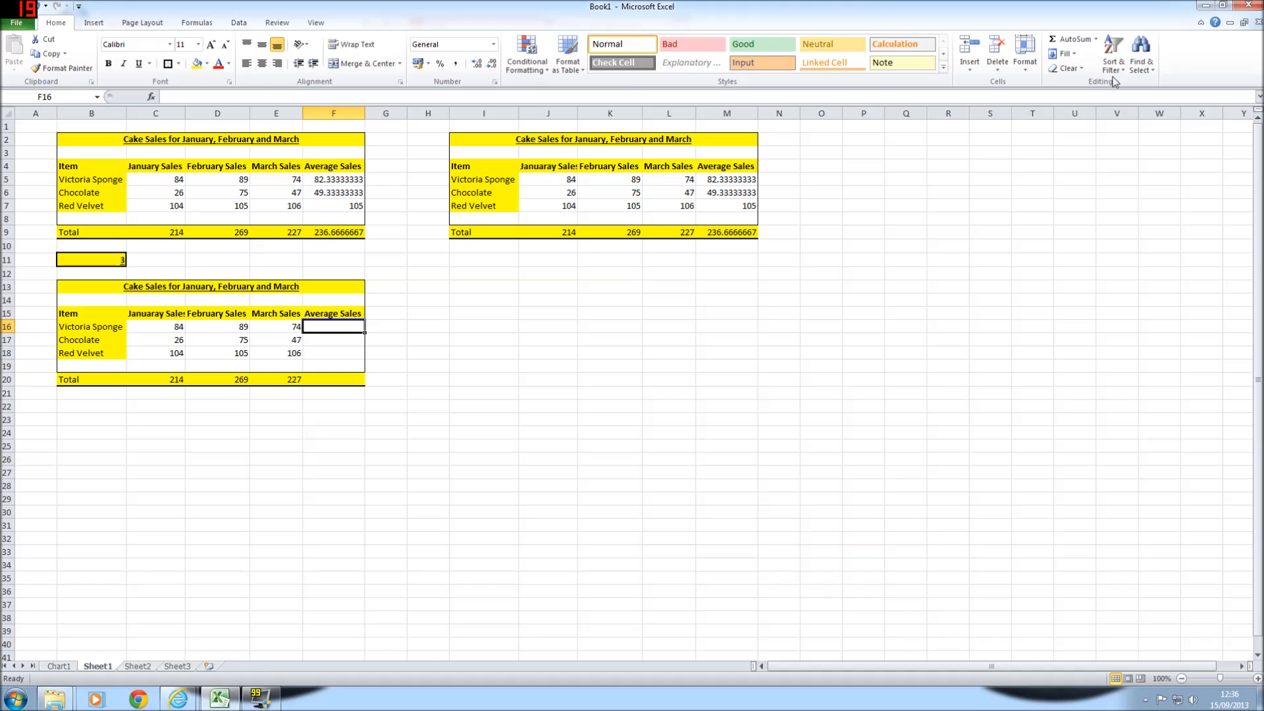
pyautogui.click(1096, 40)
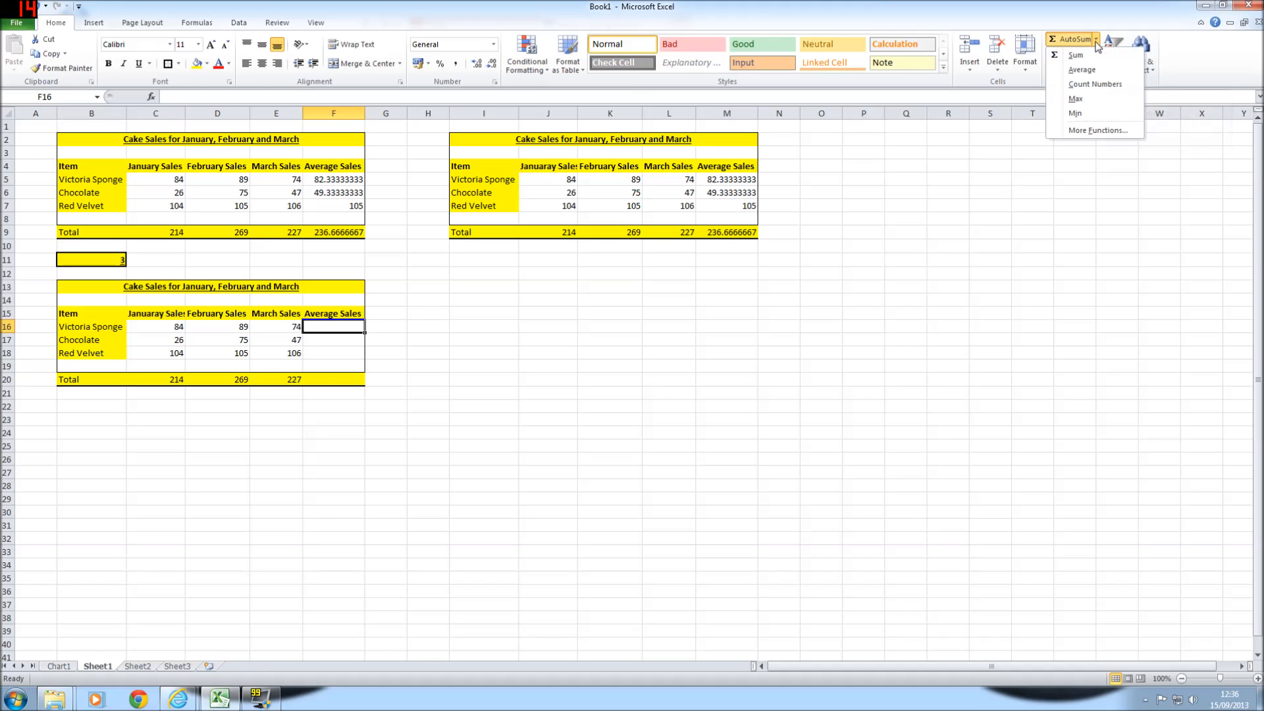
pyautogui.click(1081, 70)
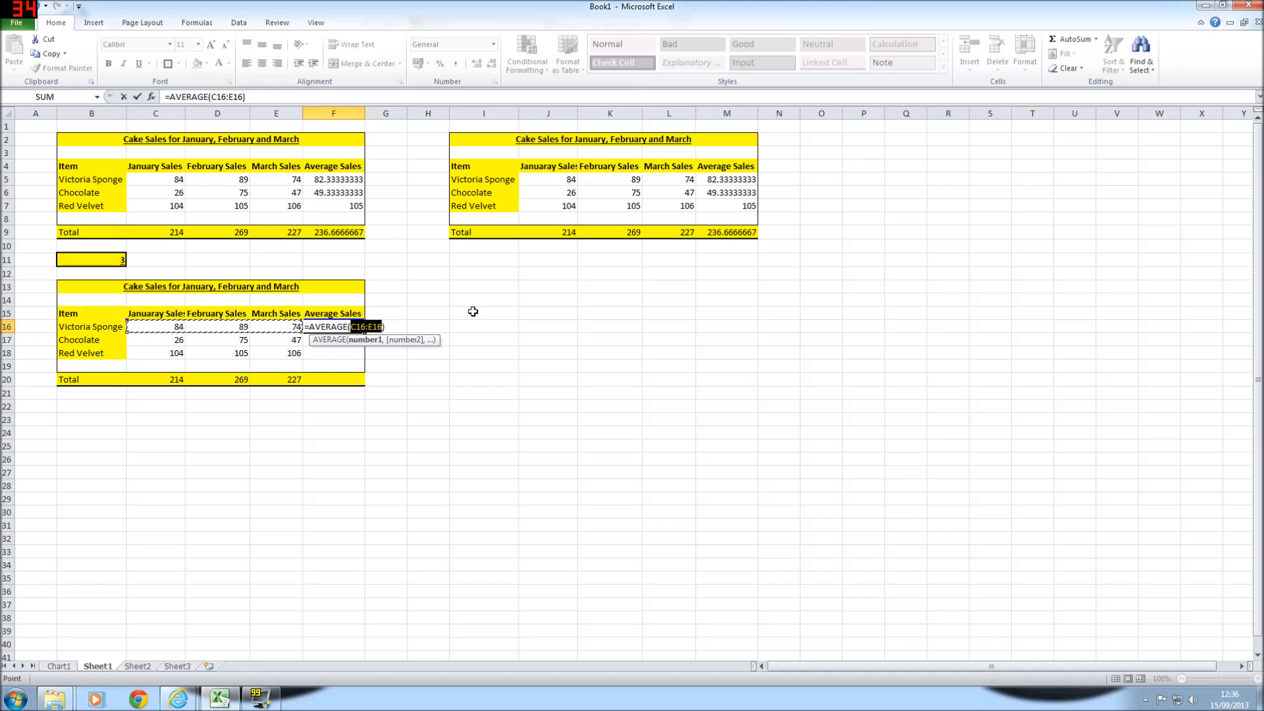
pyautogui.press('Return')
# - Fill the AVERAGE formula from F16 down through F18 for Chocolate and Red Velvet
pyautogui.click(344, 329)
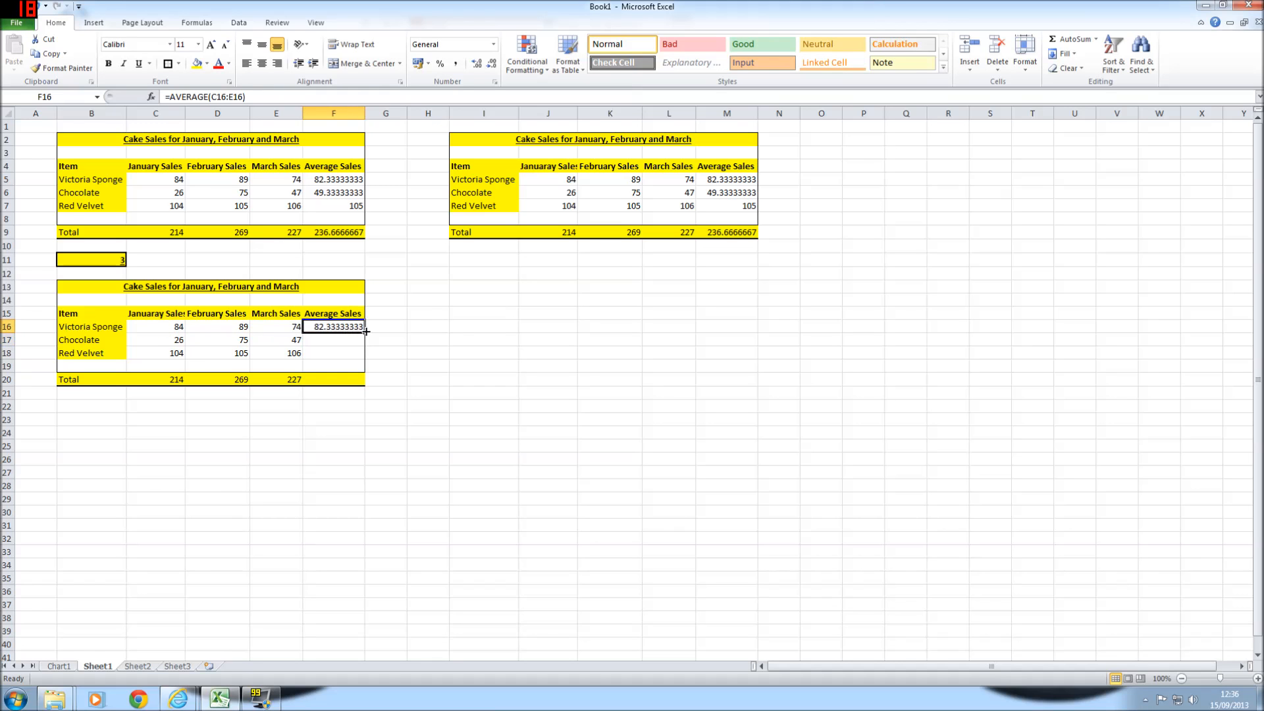
pyautogui.moveTo(365, 333); pyautogui.dragTo(367, 362)
pyautogui.click(452, 355)
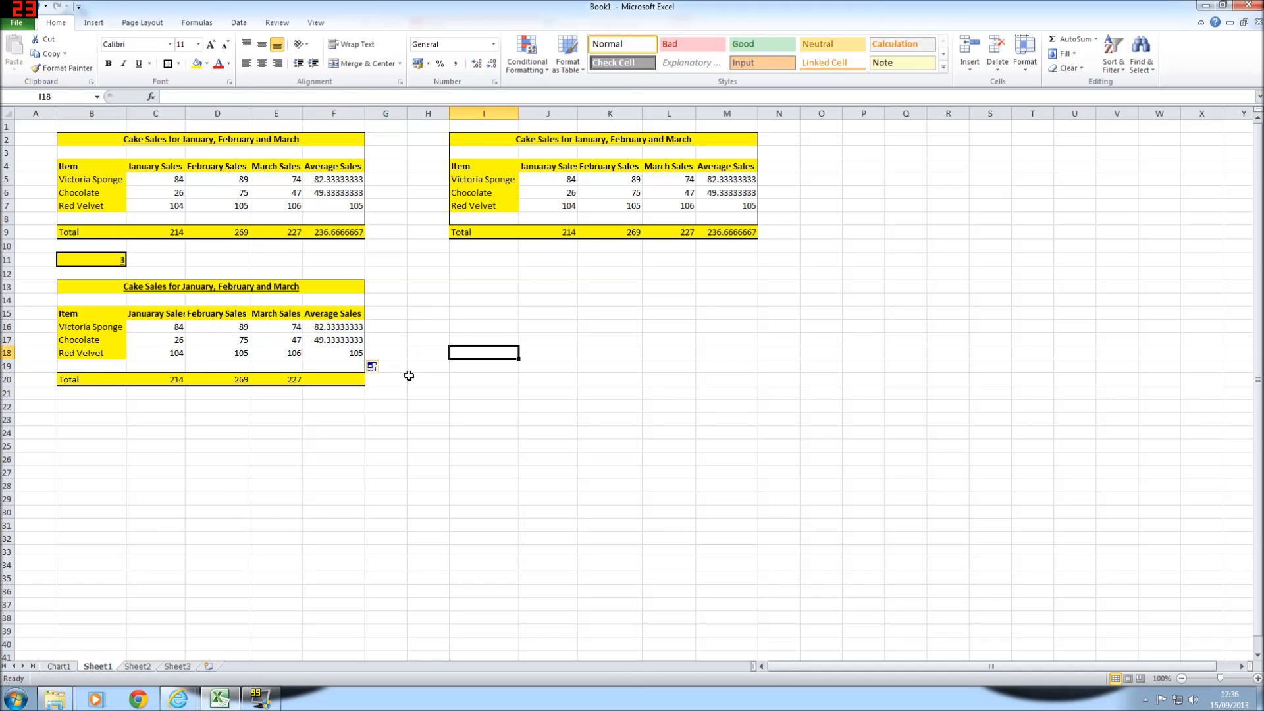
# - Total the third table's Average Sales column in F20 with AutoSum over F16:F20
pyautogui.click(344, 379)
pyautogui.moveTo(345, 327); pyautogui.dragTo(345, 381)
pyautogui.click(1069, 38)
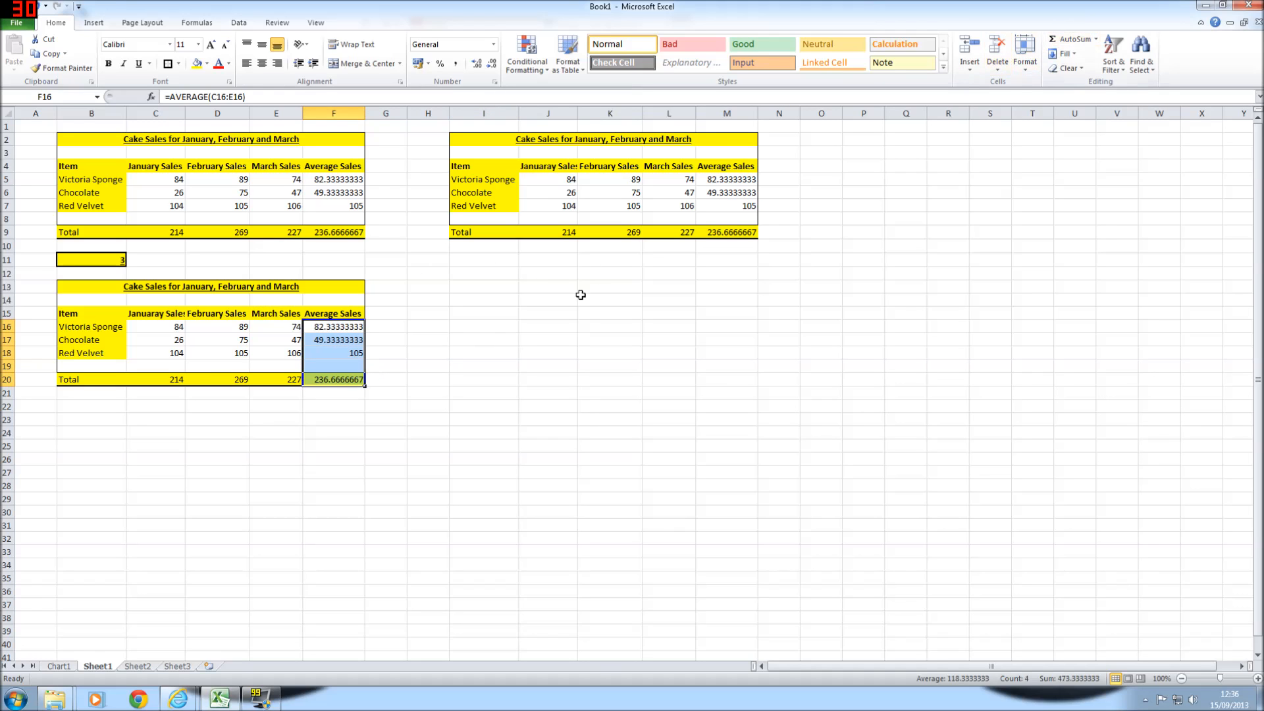
pyautogui.click(486, 370)
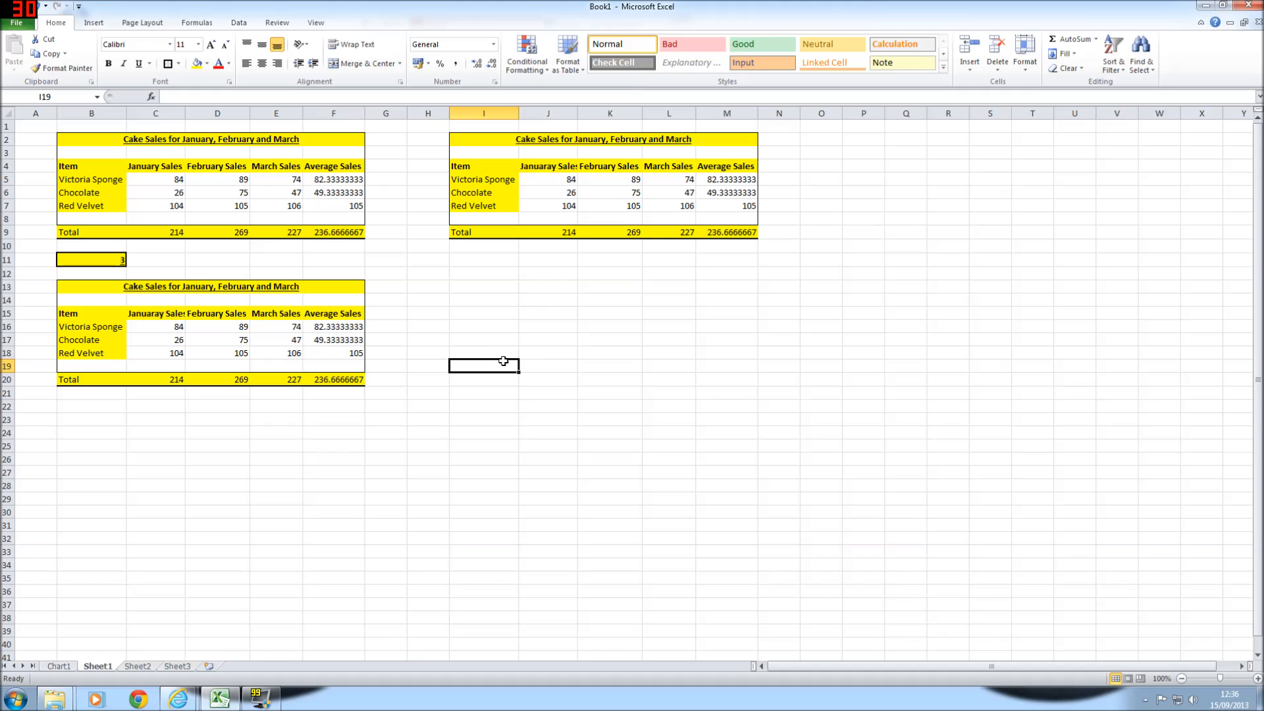
pyautogui.click(472, 299)
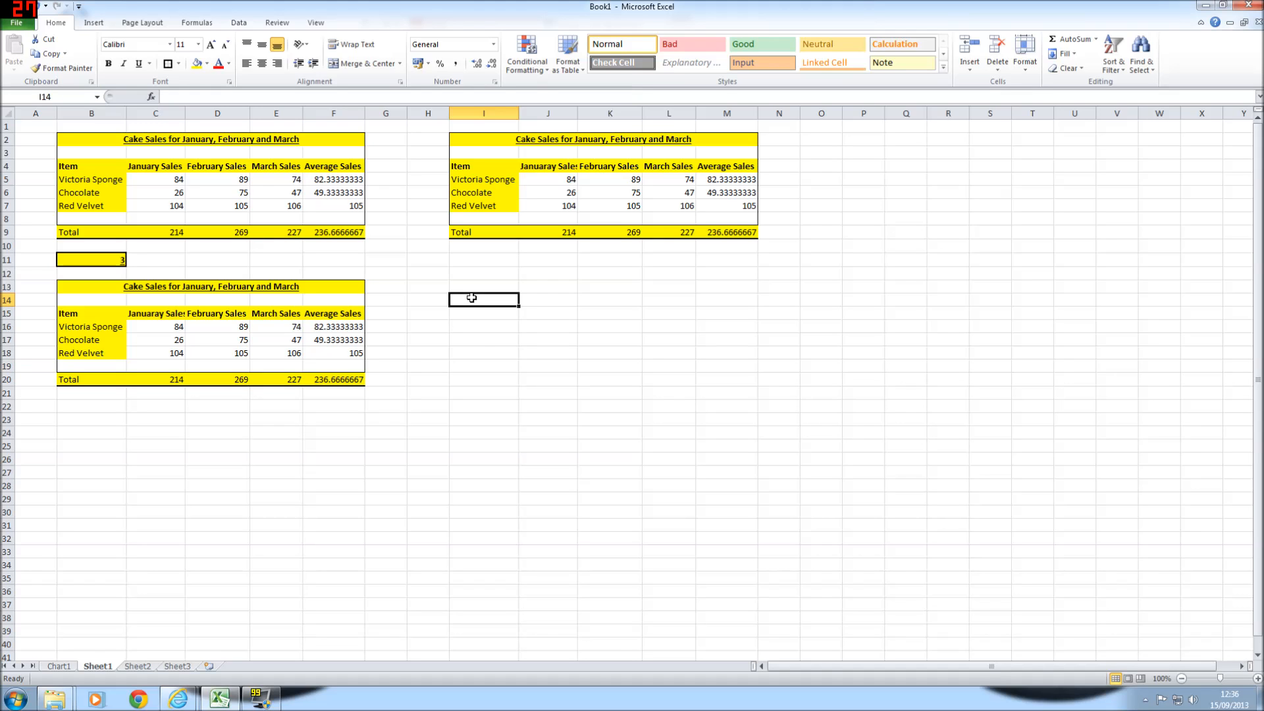